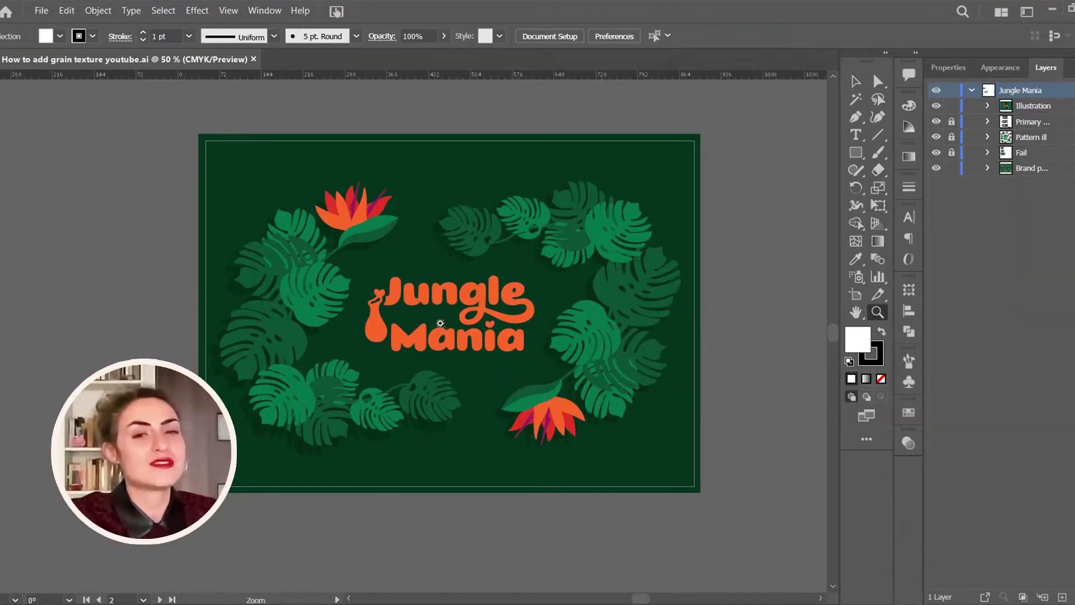
- Zoom in on the Jungle Mania poster artwork from 50% to 66.67%
click(440, 323)
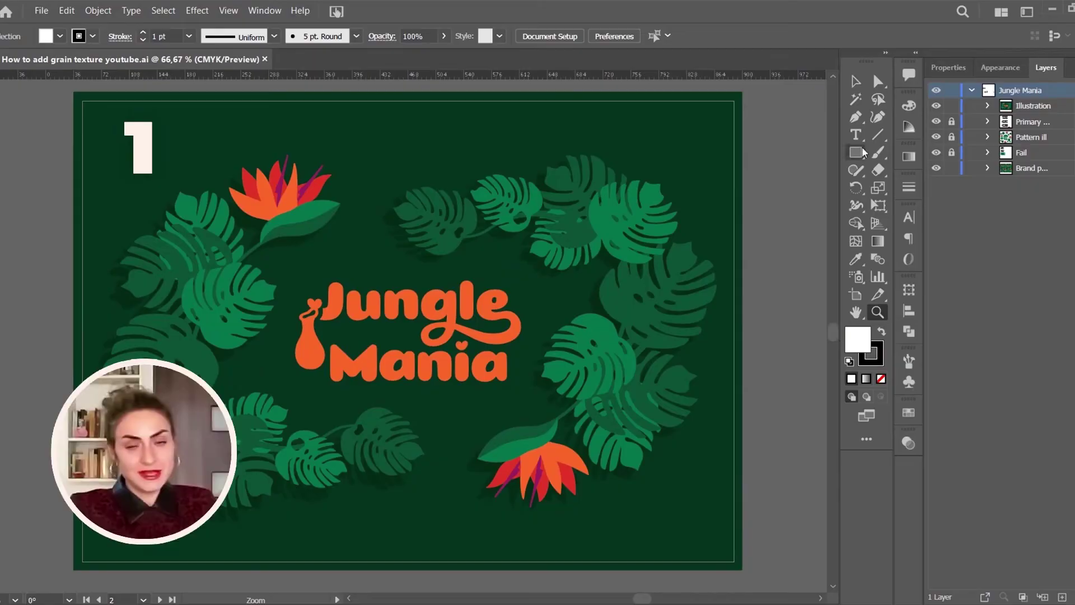
- Duplicate the monstera leaf left of the title in place and bring up its blend modes
click(873, 83)
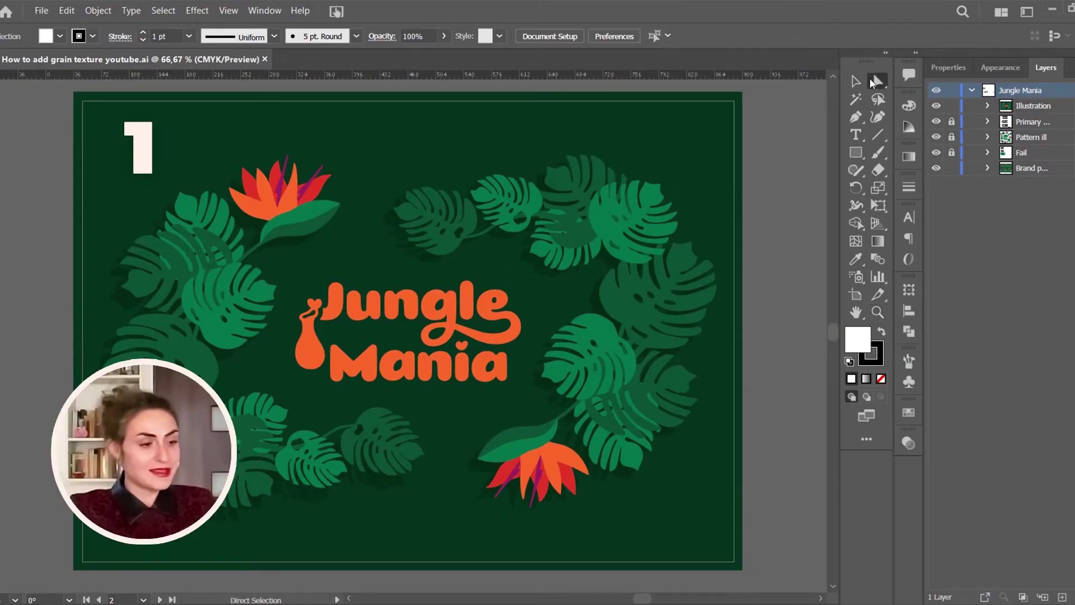
click(212, 332)
key(ctrl)
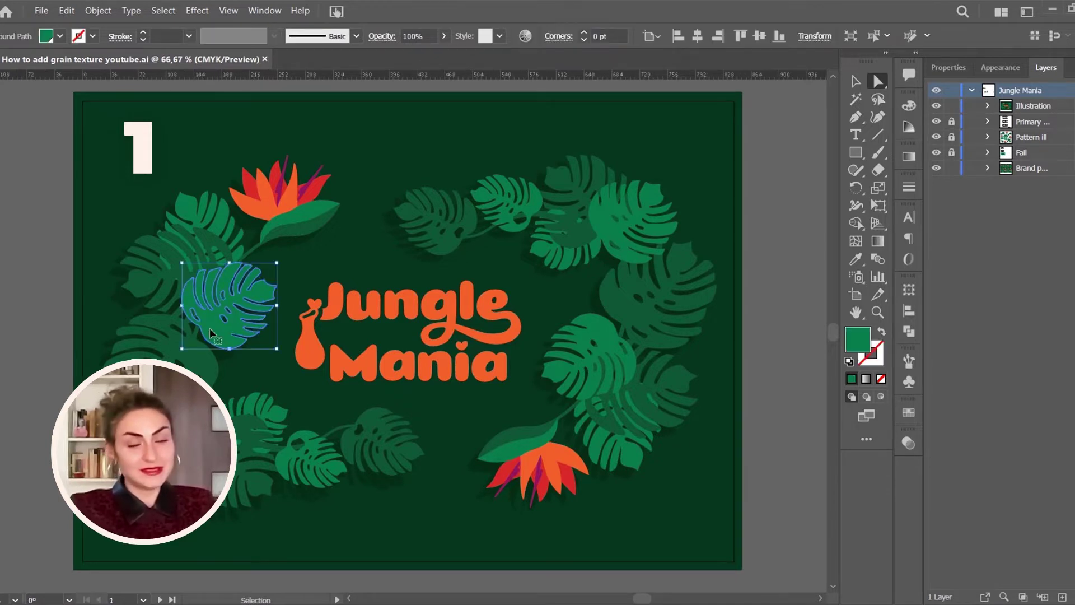
key(ctrl+c)
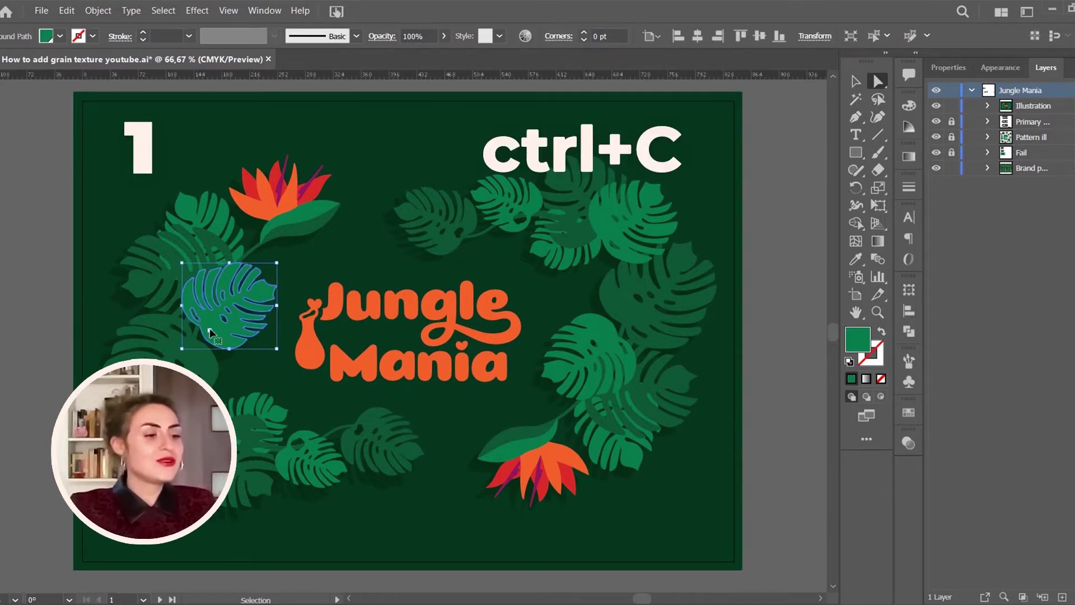
key(ctrl+f)
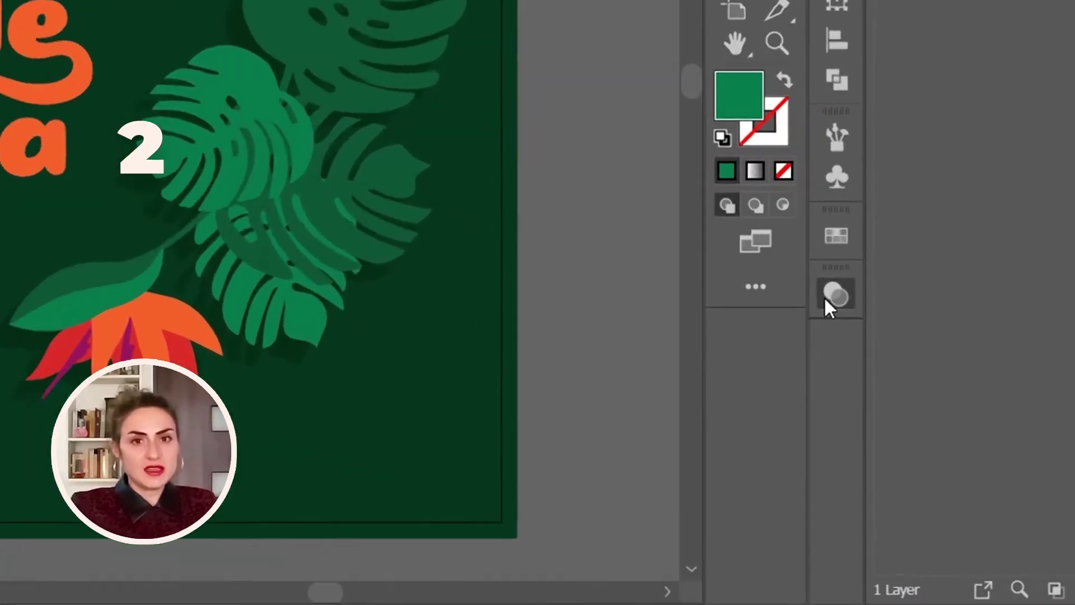
click(901, 444)
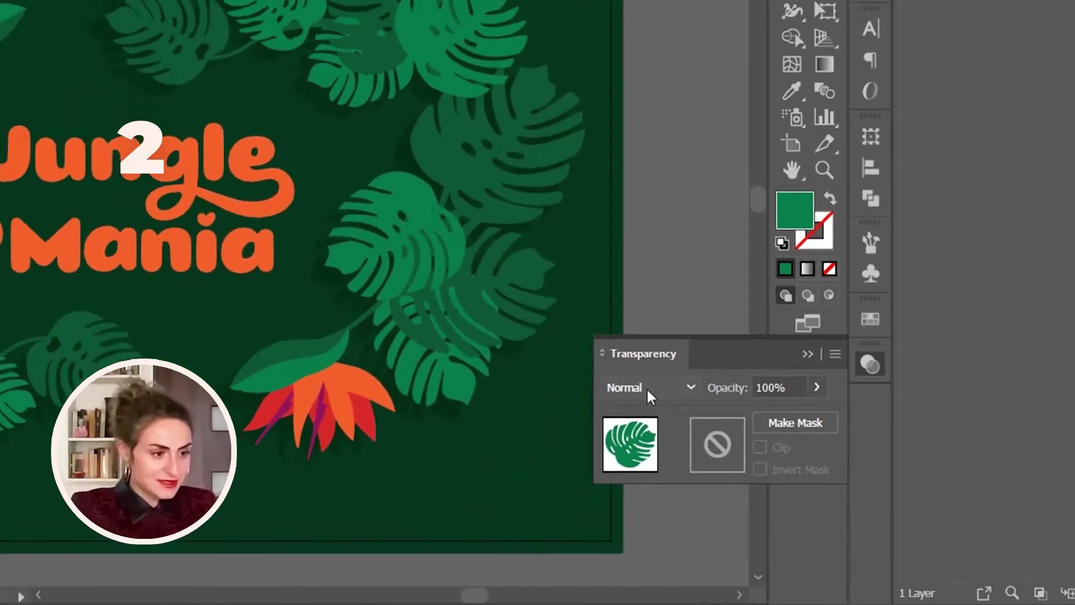
click(647, 387)
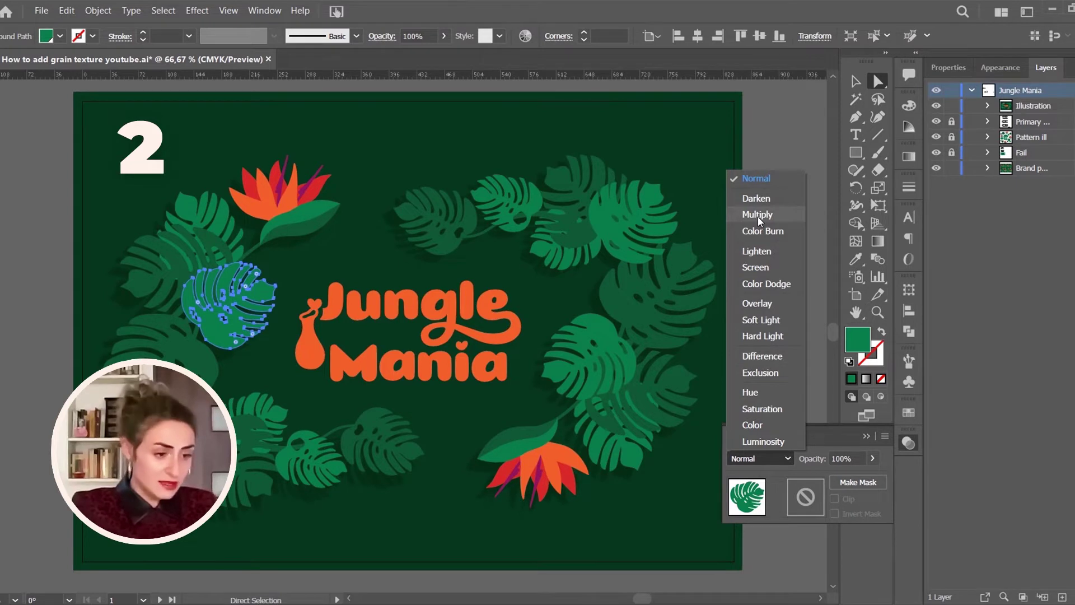
- Set the leaf copy to Multiply and add an inverted opacity mask holding a pasted leaf copy
click(758, 217)
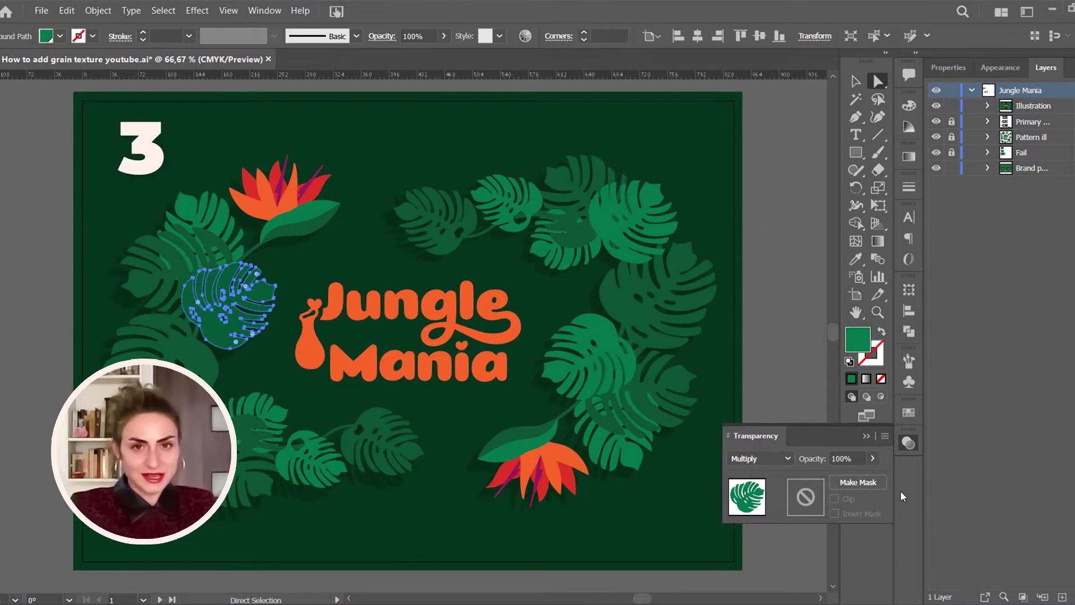
click(859, 481)
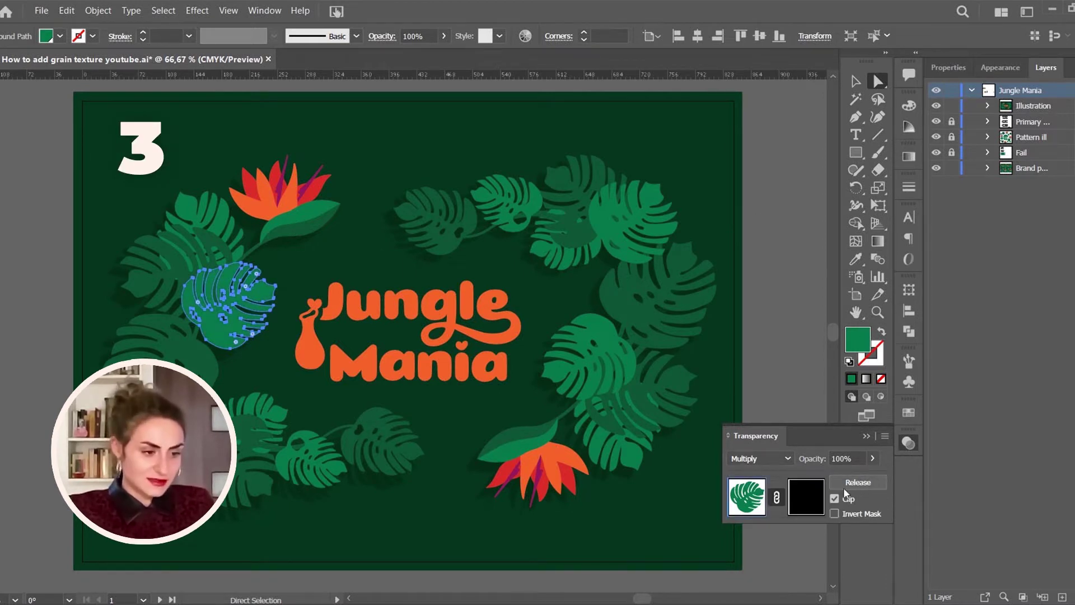
click(834, 513)
click(806, 495)
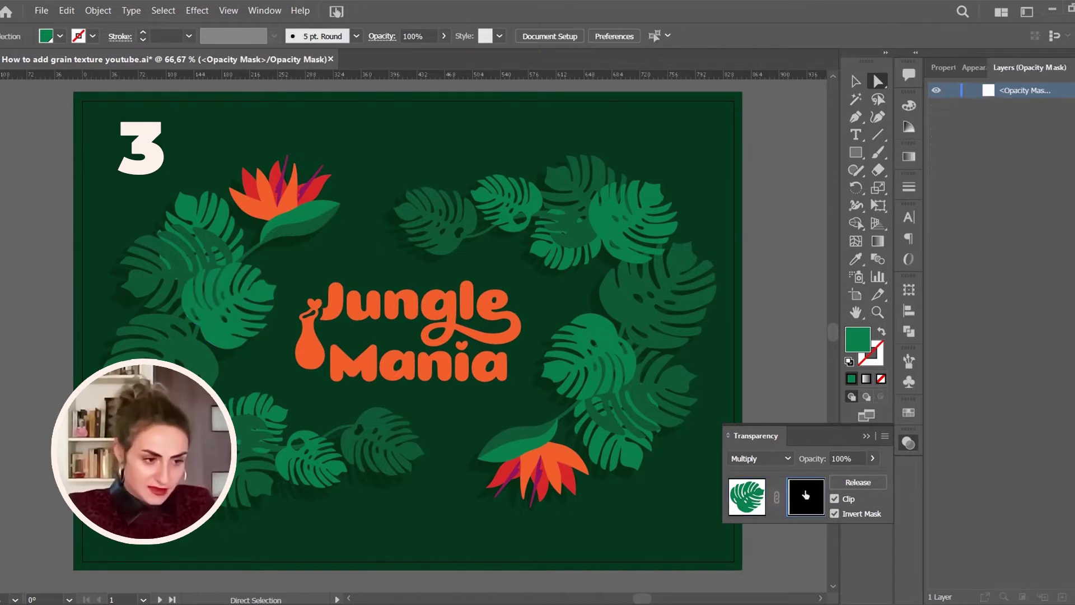
key(ctrl+f)
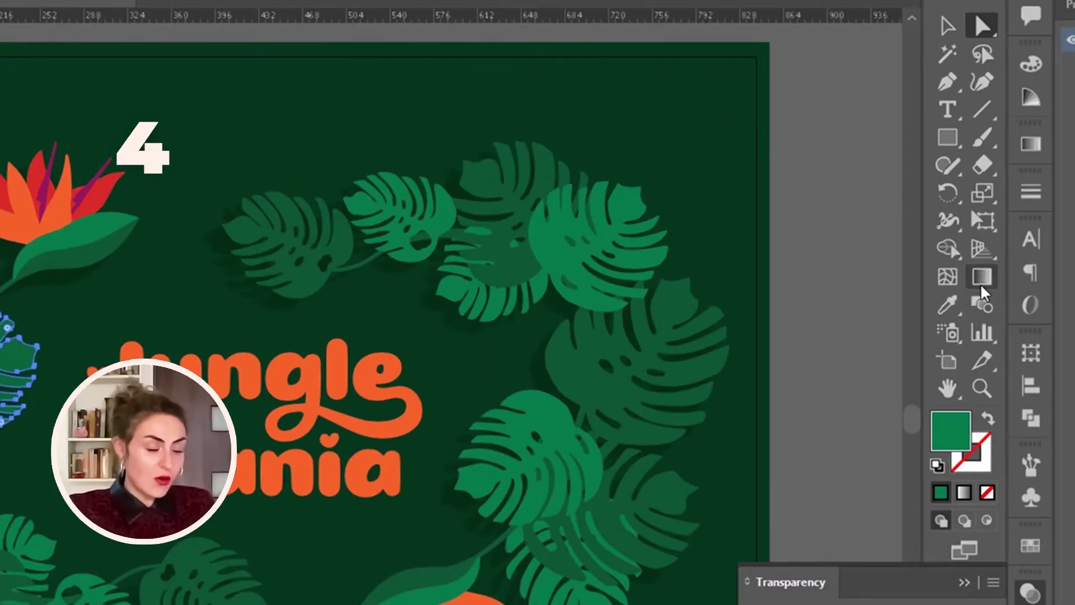
- Fill the mask leaf with a linear gradient angled at about 35°
click(980, 285)
click(980, 279)
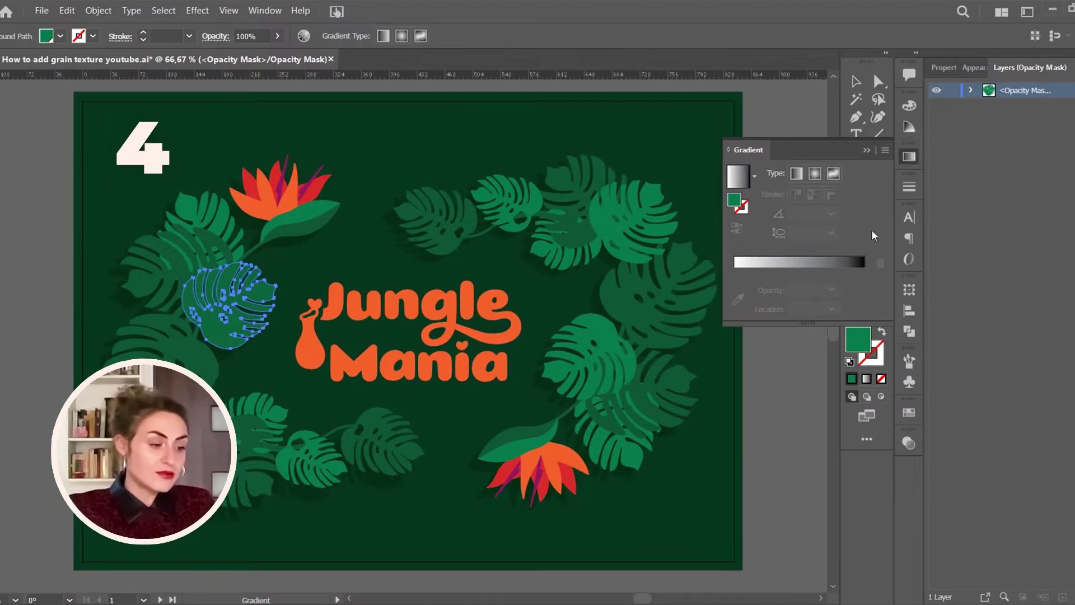
click(796, 176)
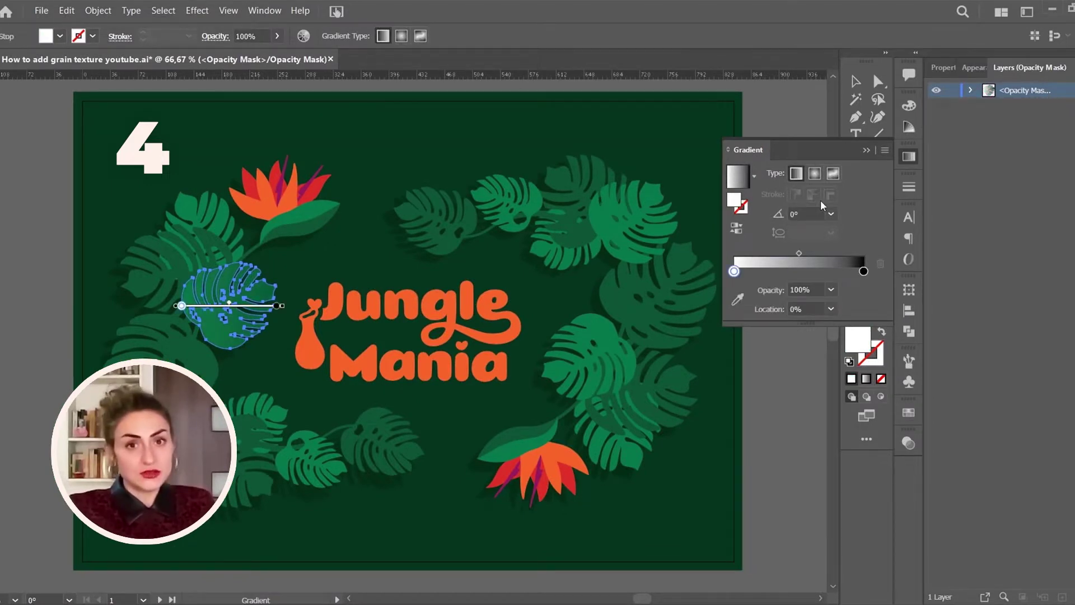
click(832, 215)
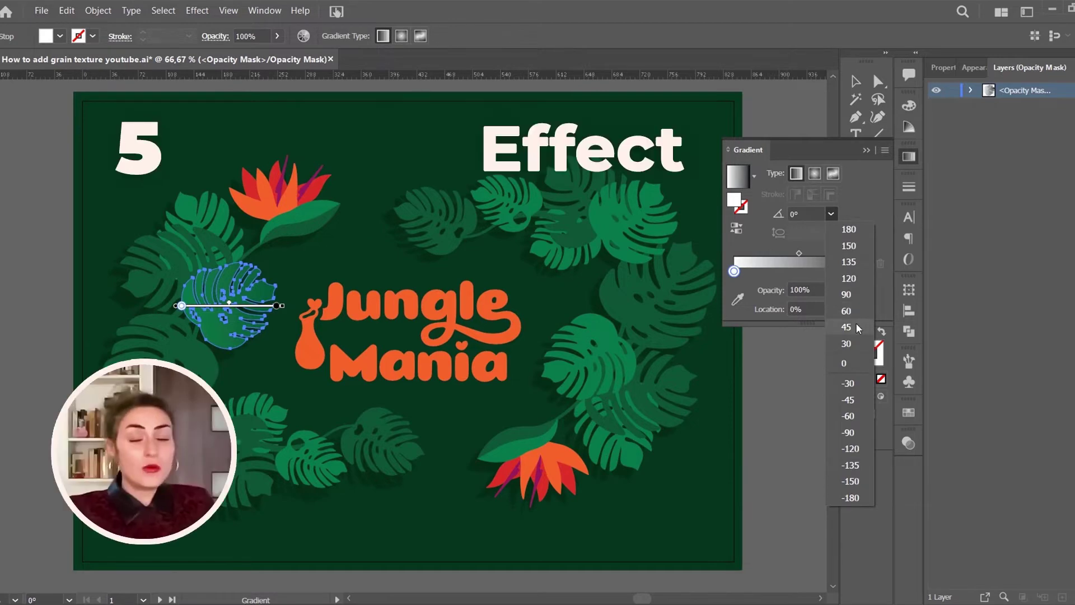
- Apply a Stippled Grain texture at Intensity 30, Contrast 30 to the mask leaf
click(197, 11)
mouse_move(273, 387)
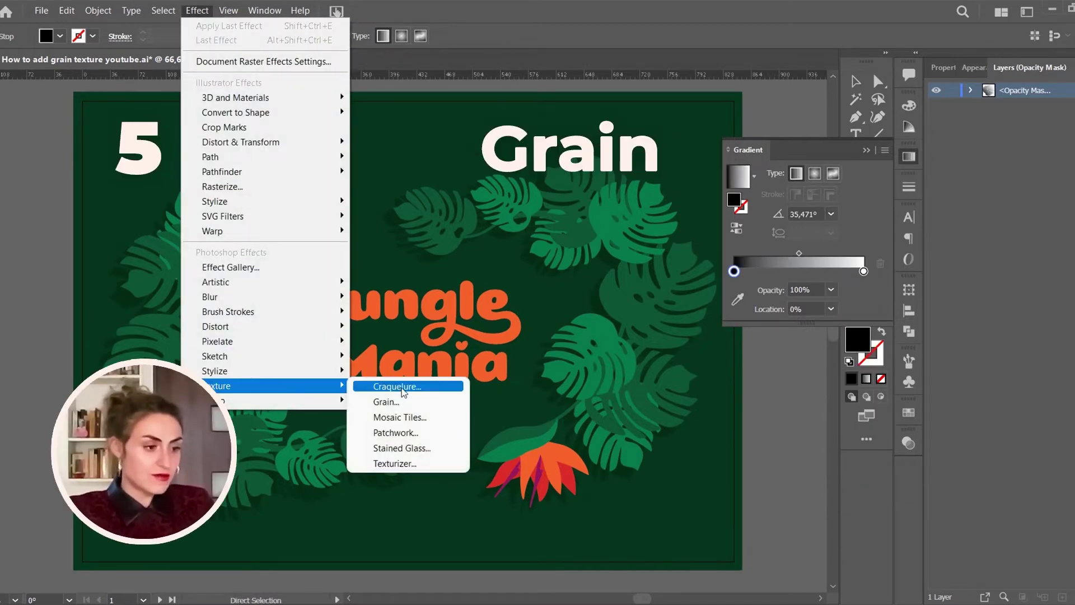
click(415, 404)
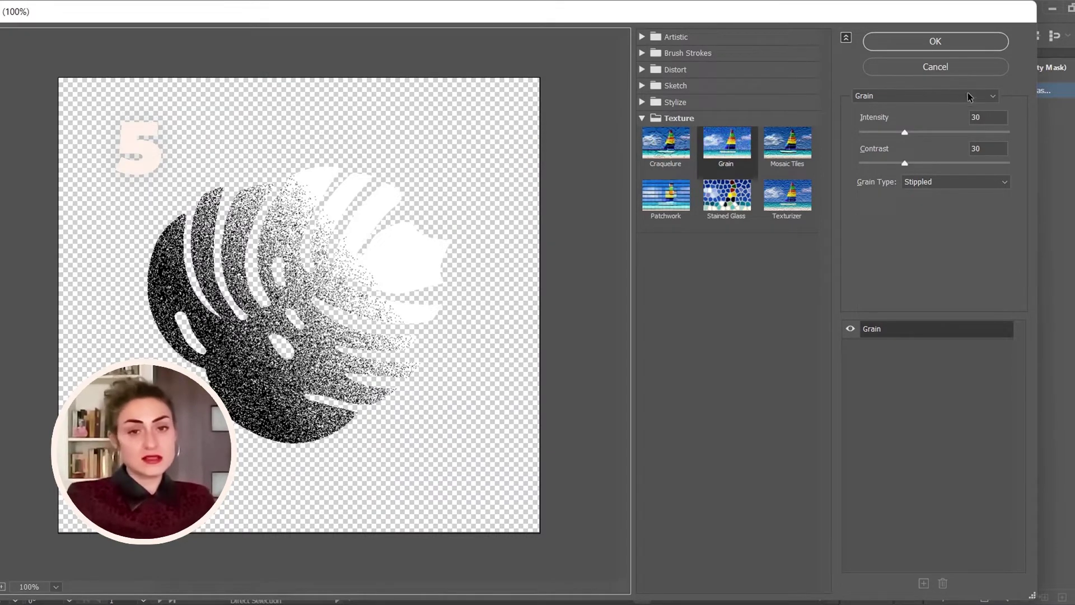
click(1002, 182)
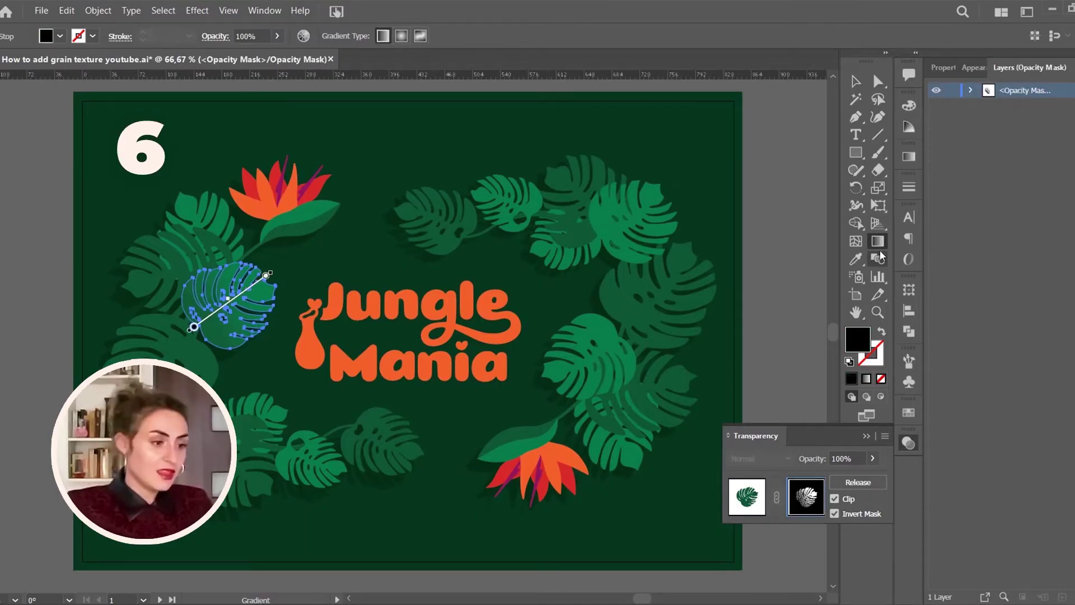
- Make the mask gradient's starting stop dark grey
double_click(878, 241)
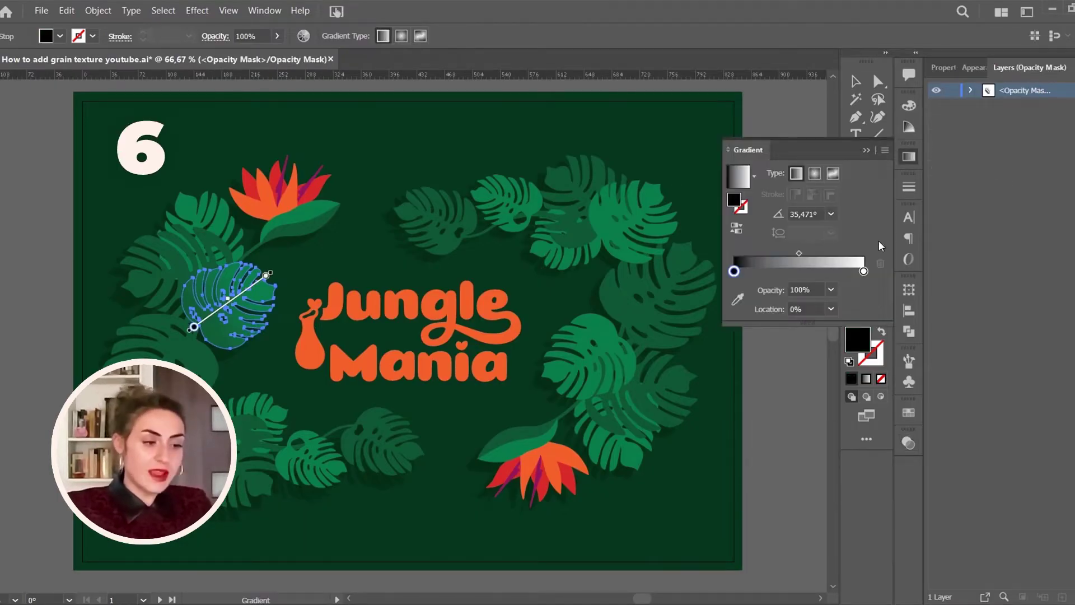
double_click(732, 271)
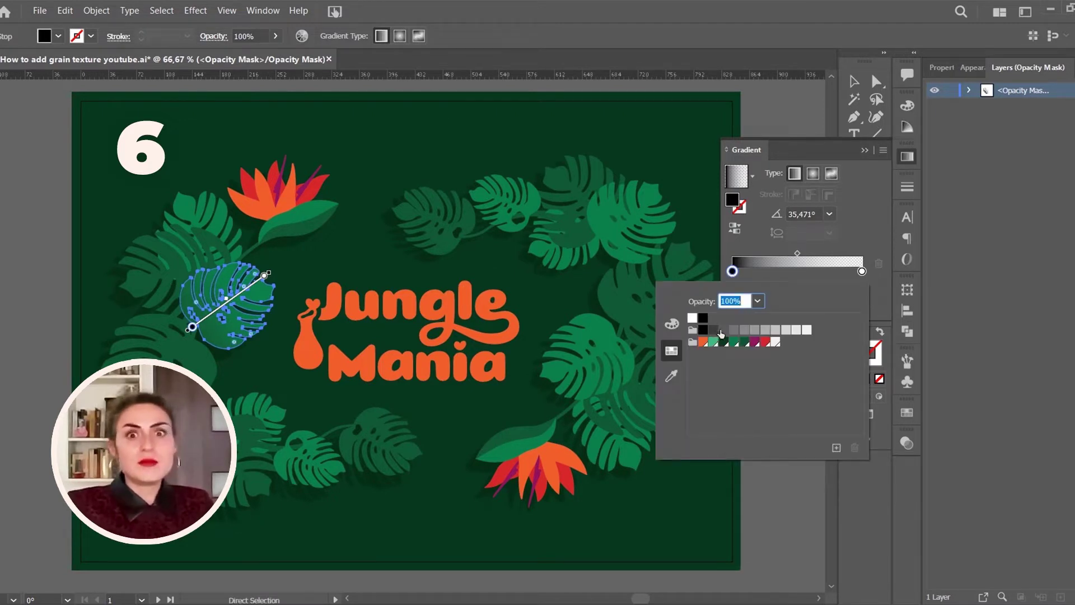
click(713, 330)
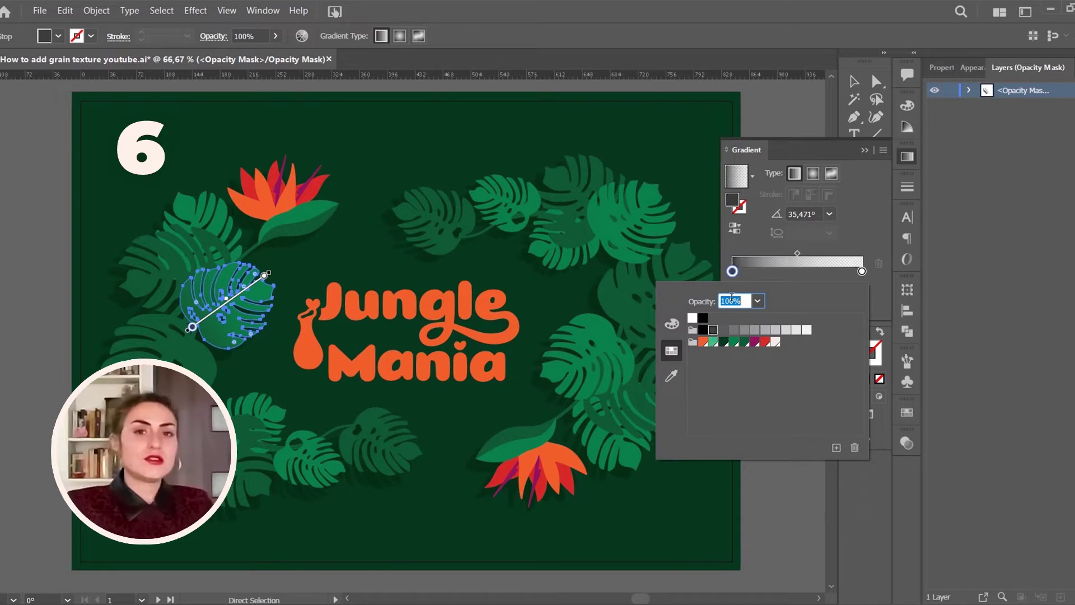
key(Escape)
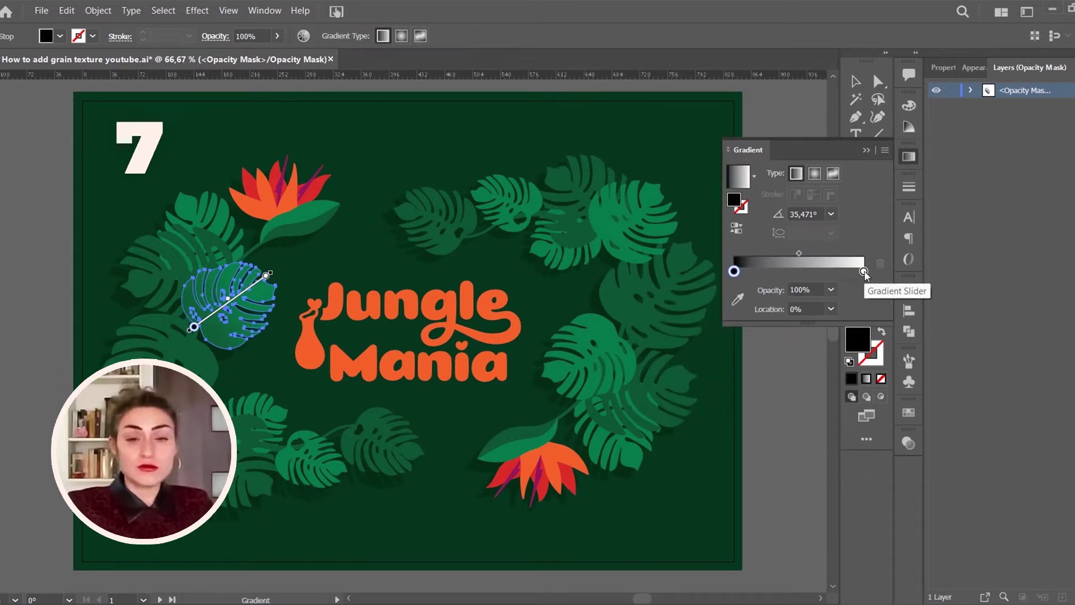
- Set the gradient's ending stop to 0% opacity and return to the leaf artwork
click(863, 272)
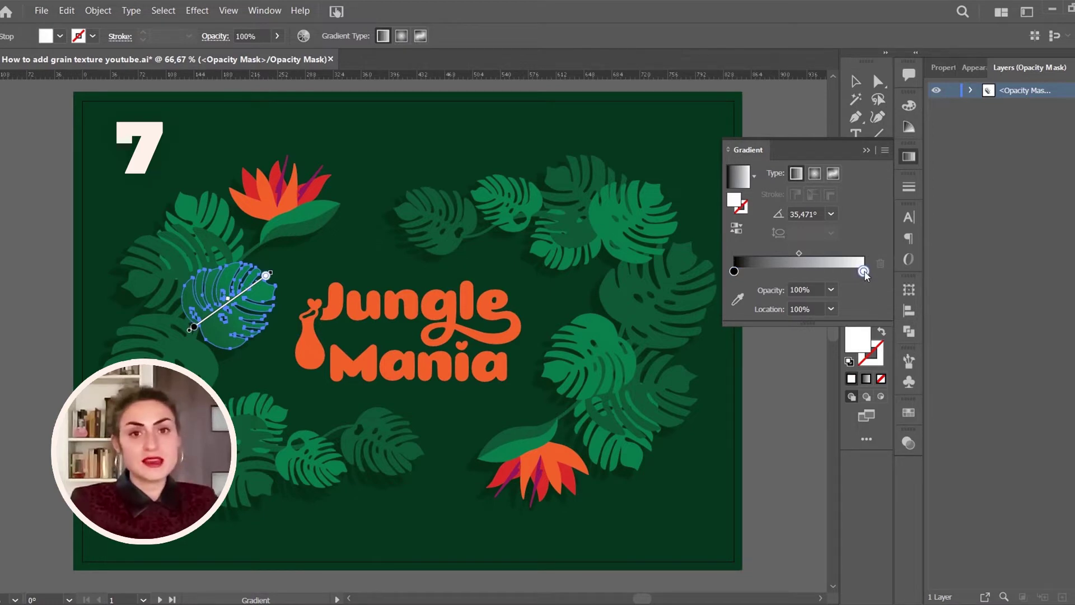
click(831, 289)
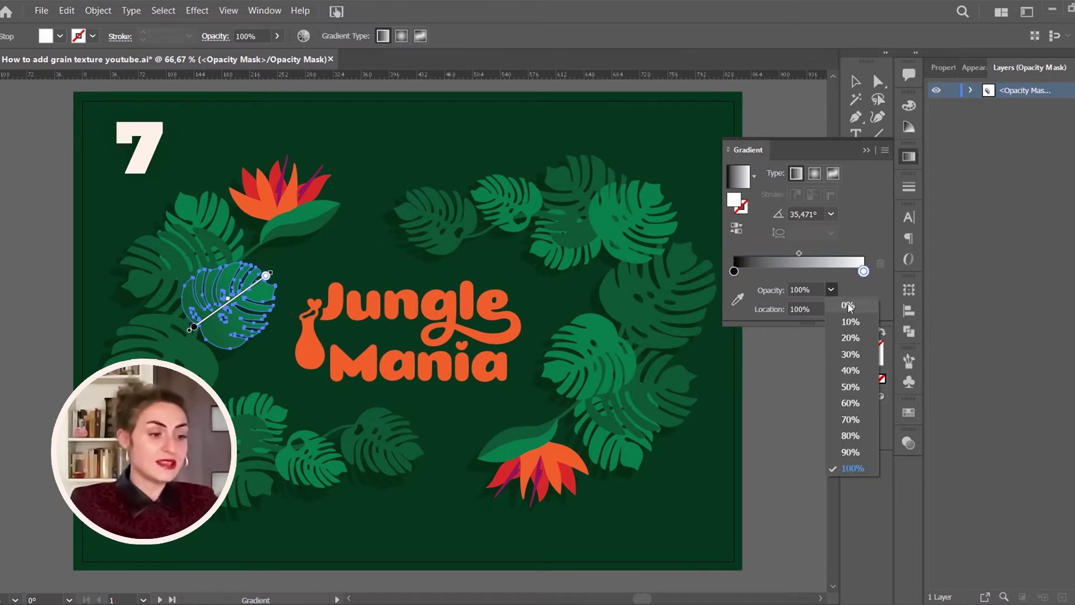
click(840, 304)
click(733, 271)
click(868, 151)
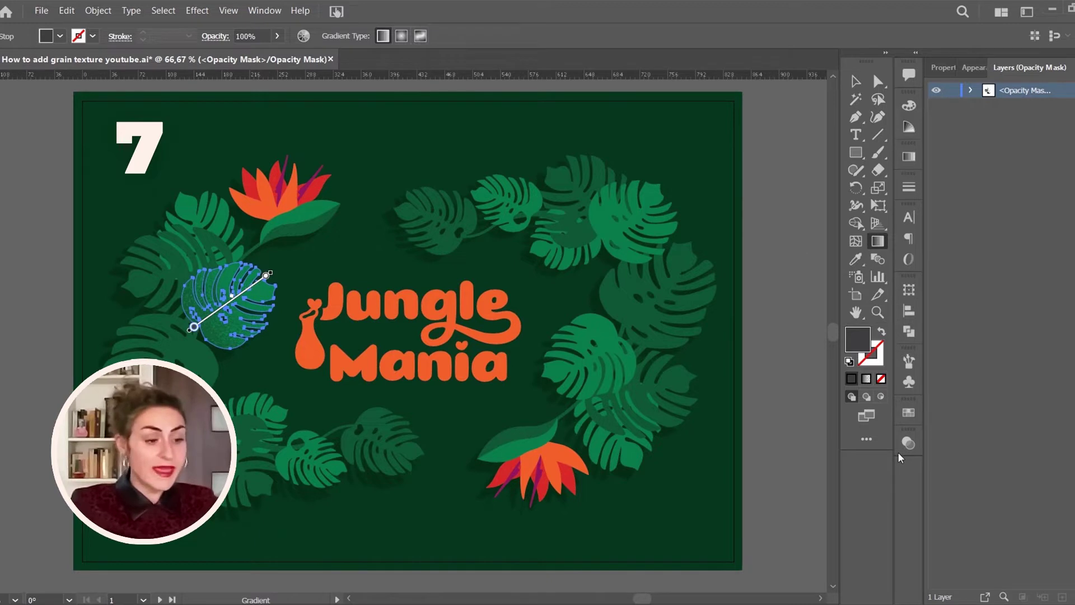
click(910, 443)
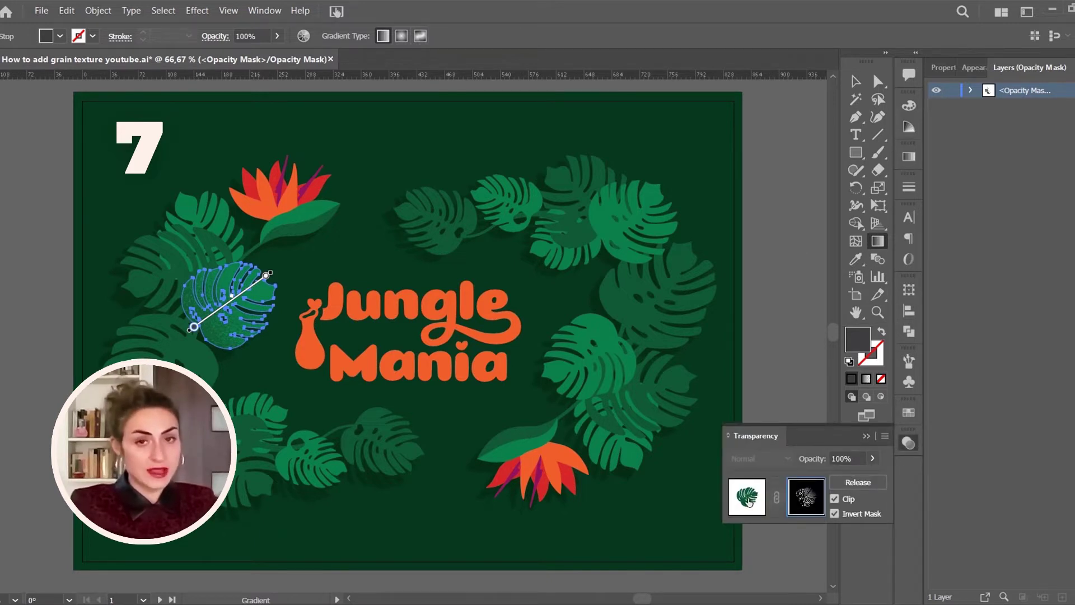
click(748, 500)
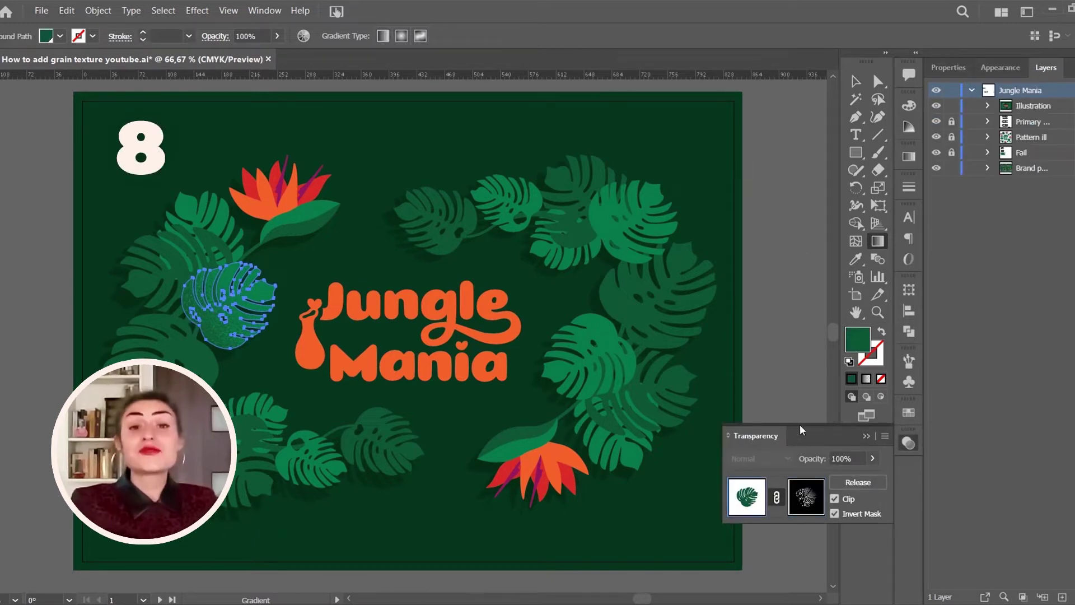
- Select the grainy leaf and exit opacity-mask editing back to the artwork
click(867, 436)
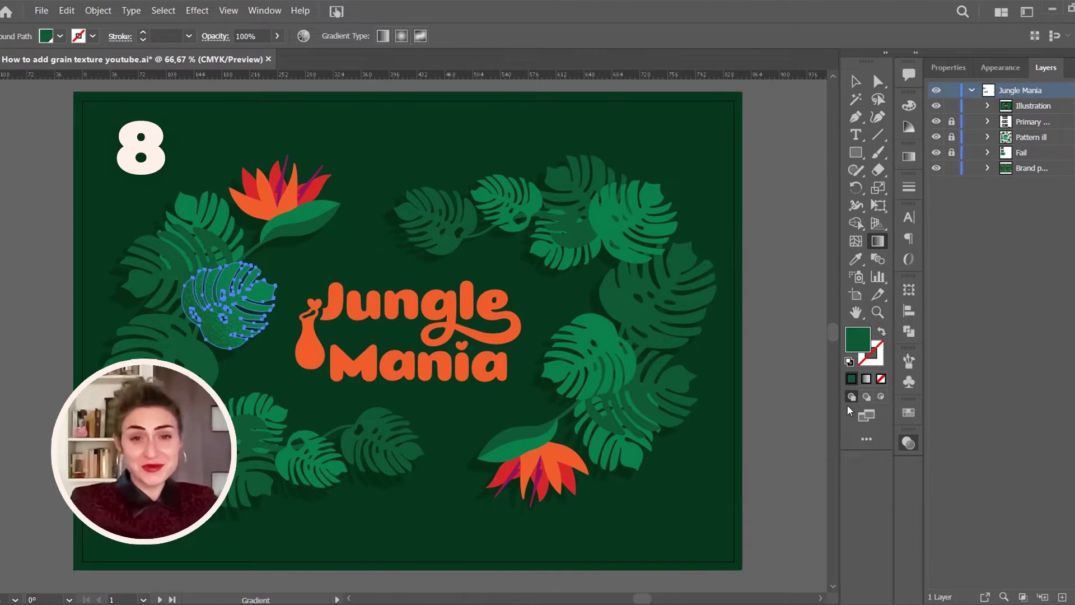
click(878, 82)
click(801, 137)
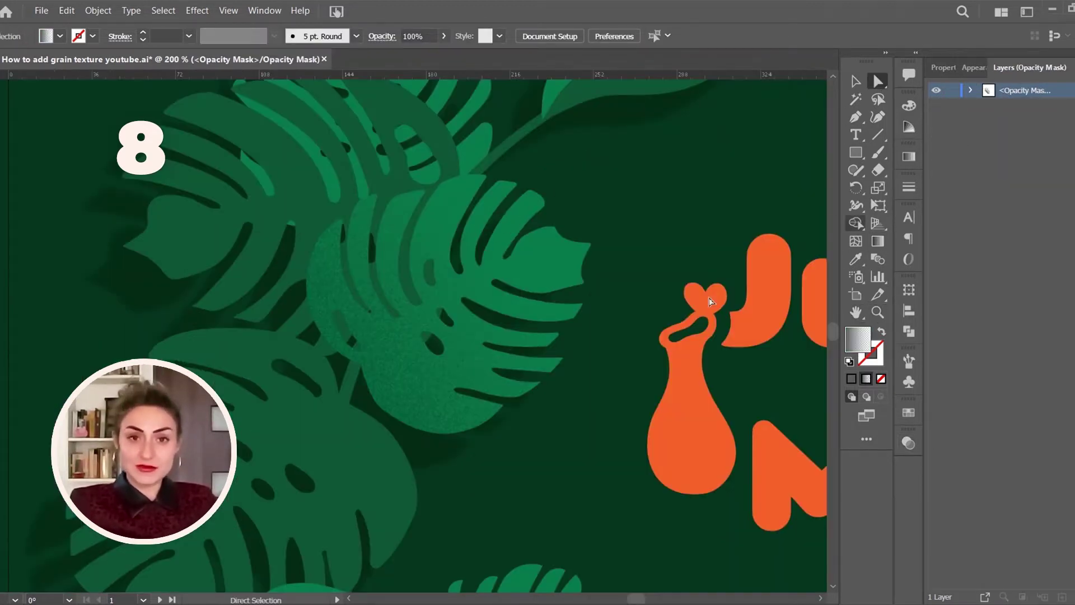
click(437, 392)
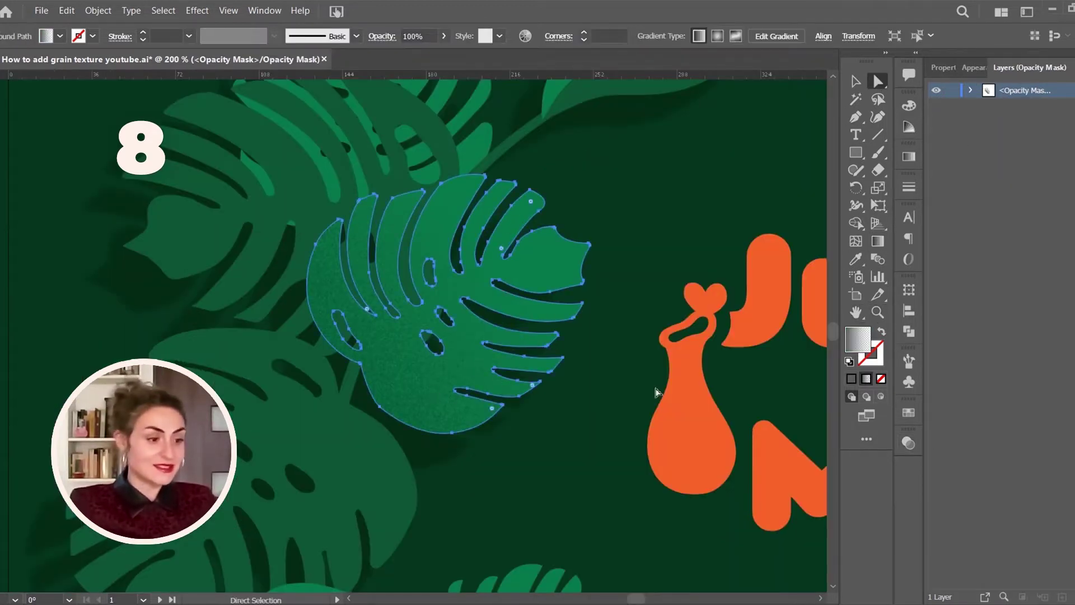
click(907, 444)
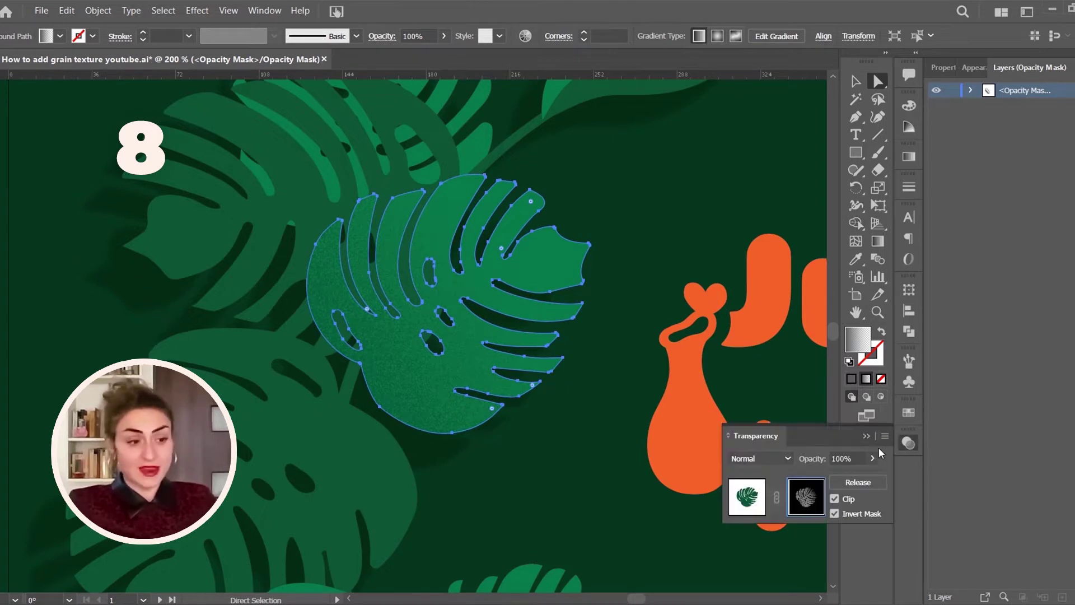
click(747, 497)
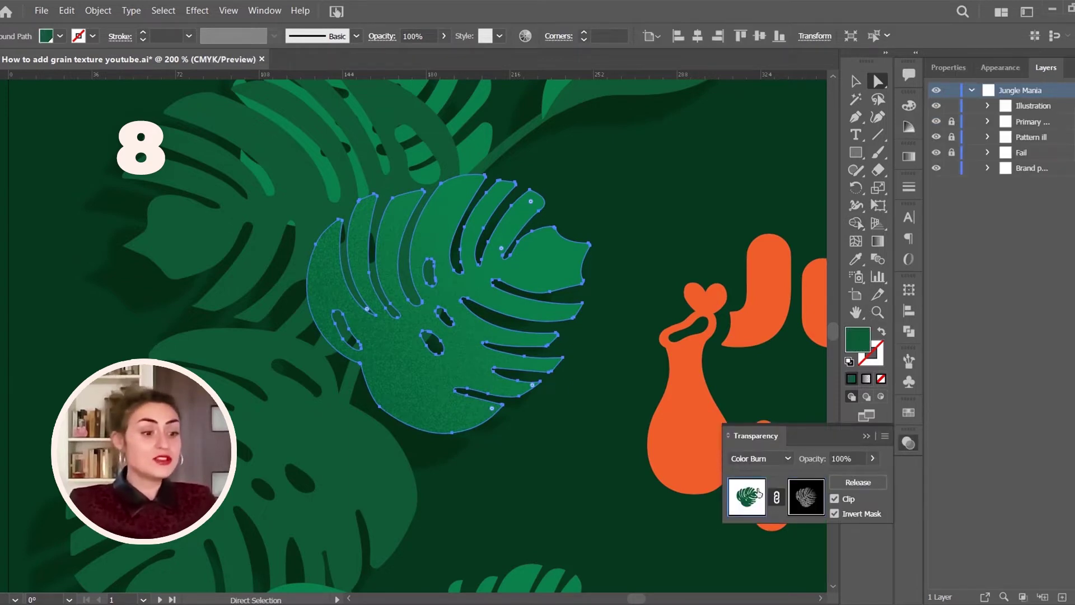
- Expand the Illustration layer and toggle the grain sublayer off and on to compare shading
click(989, 105)
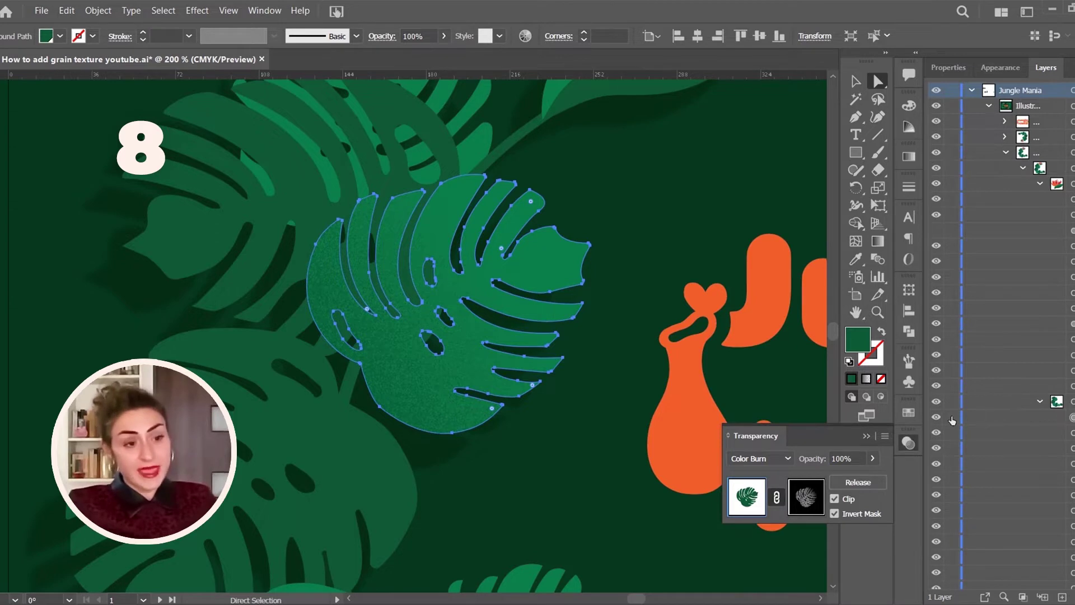
click(937, 418)
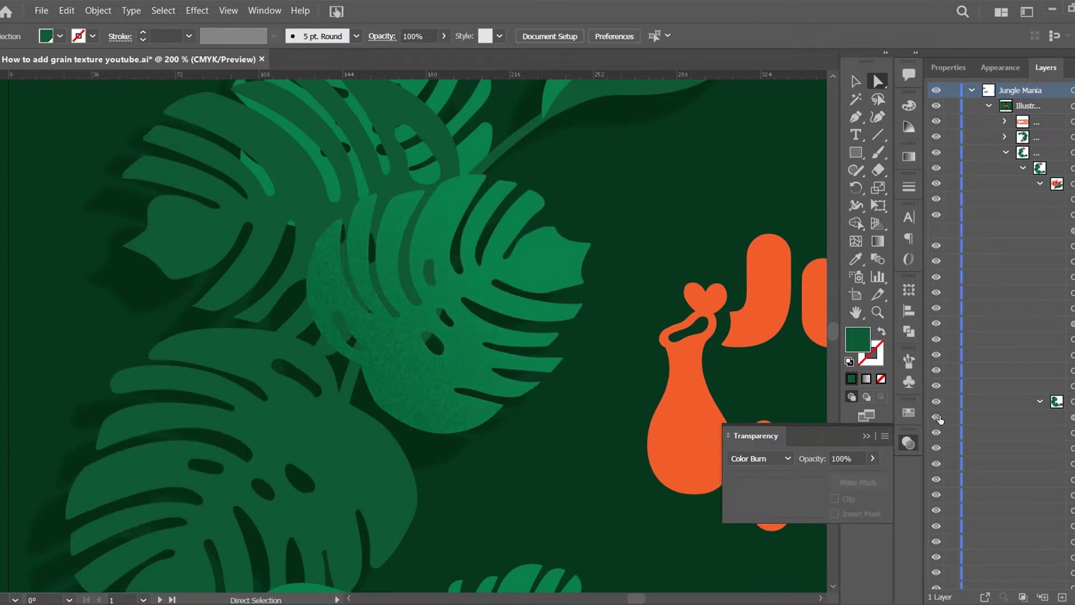
click(937, 418)
click(937, 418)
click(866, 436)
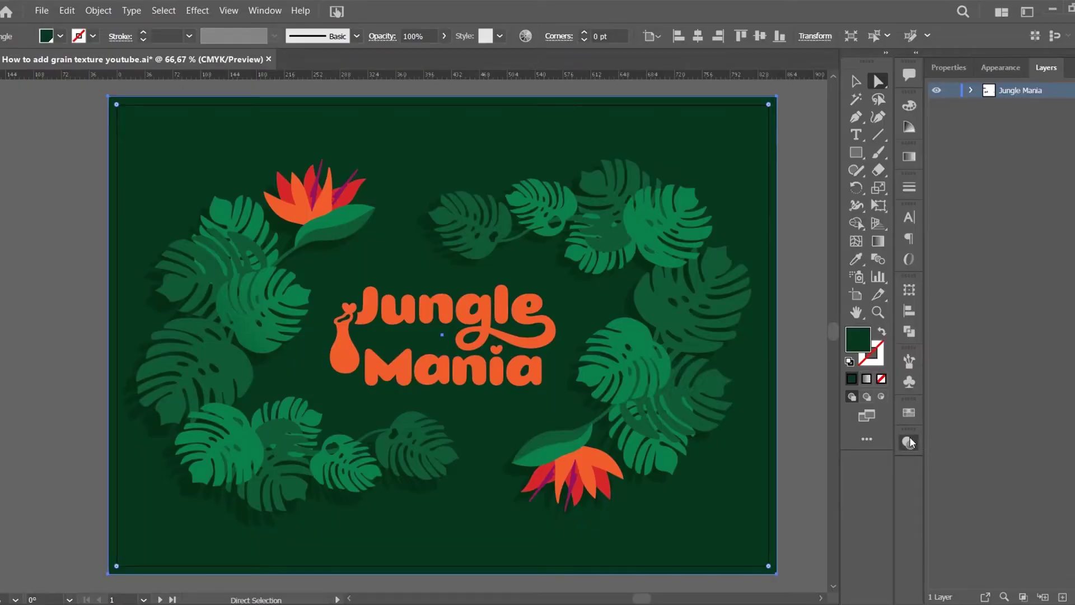
- Set the background rectangle to Darken with an inverted opacity mask holding its pasted copy
click(910, 439)
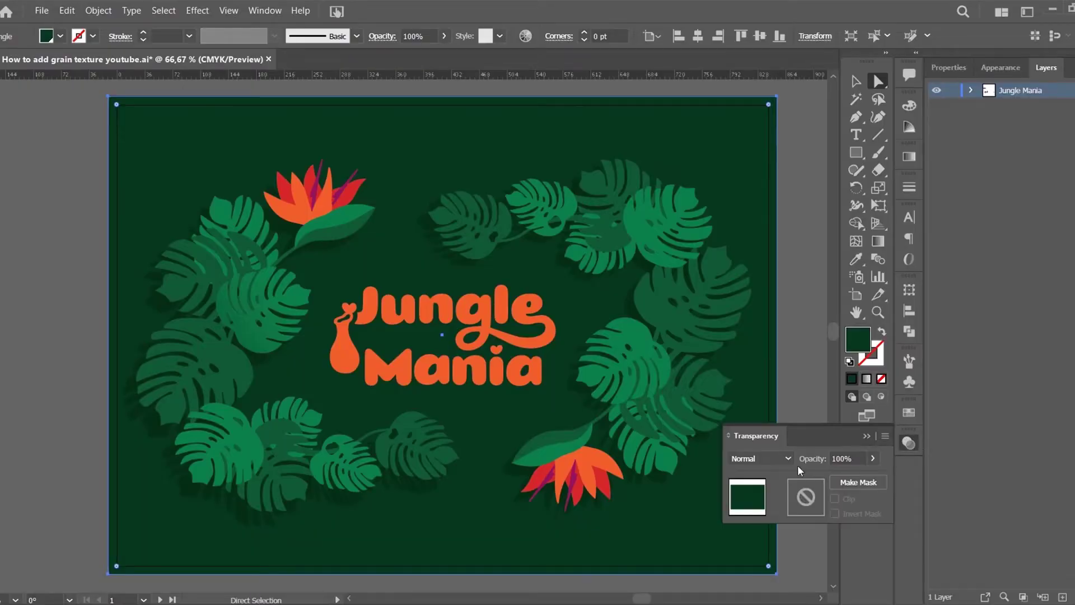
scroll(754, 458, down, 1)
click(846, 483)
click(835, 513)
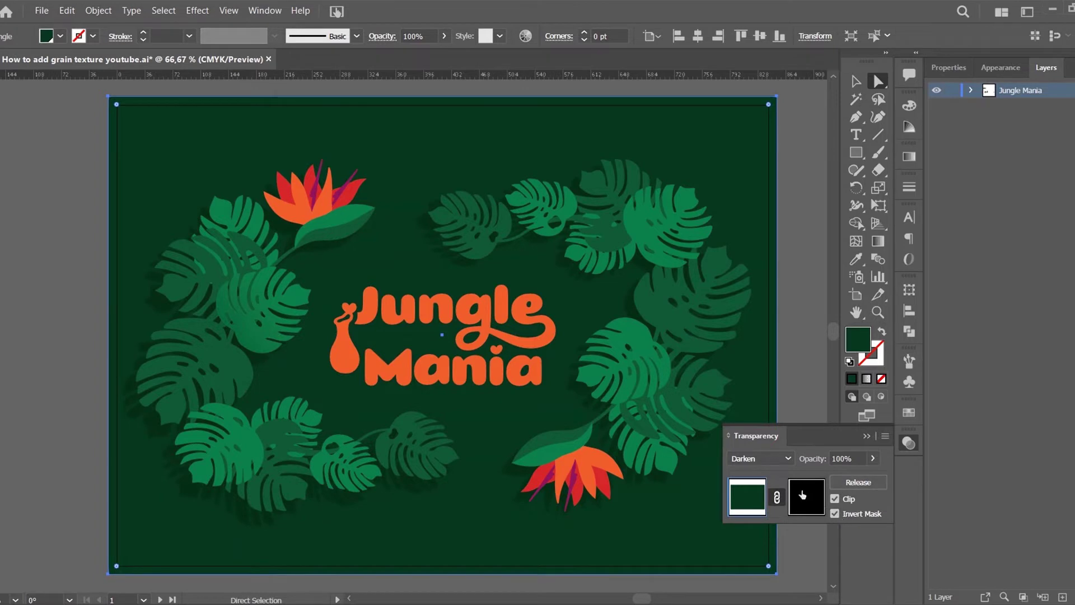
click(802, 495)
key(ctrl+f)
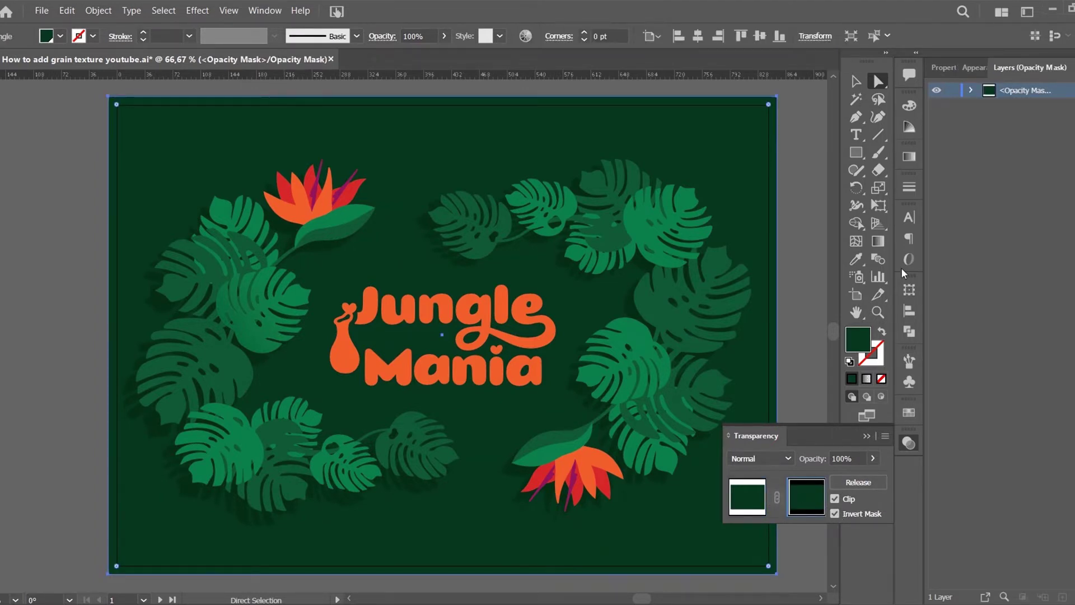
- Fill the mask rectangle with a radial gradient stretched into a wide artboard-sized ellipse
double_click(879, 241)
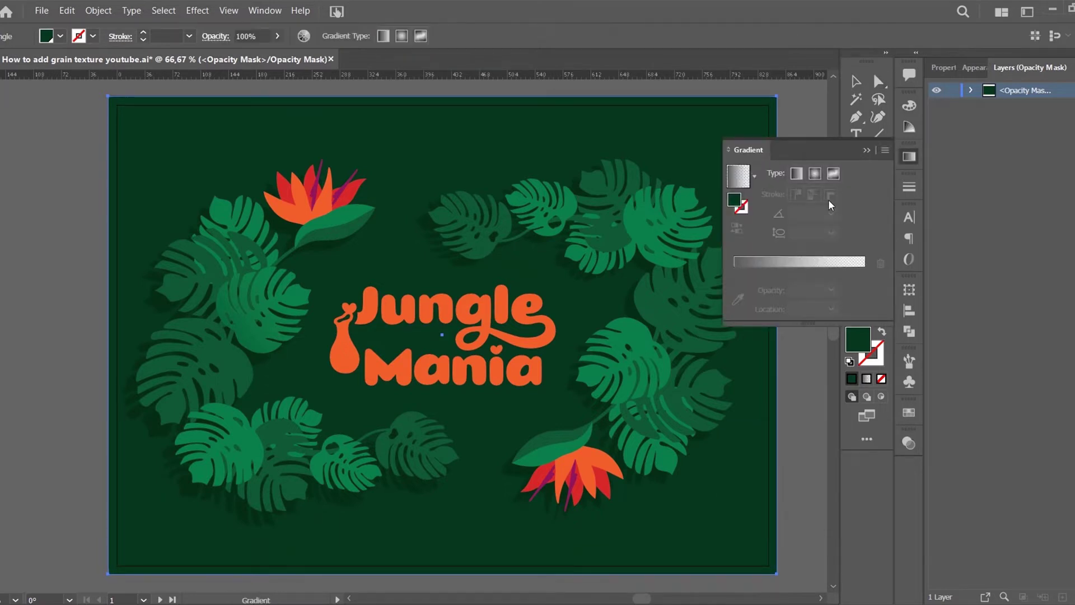
click(815, 174)
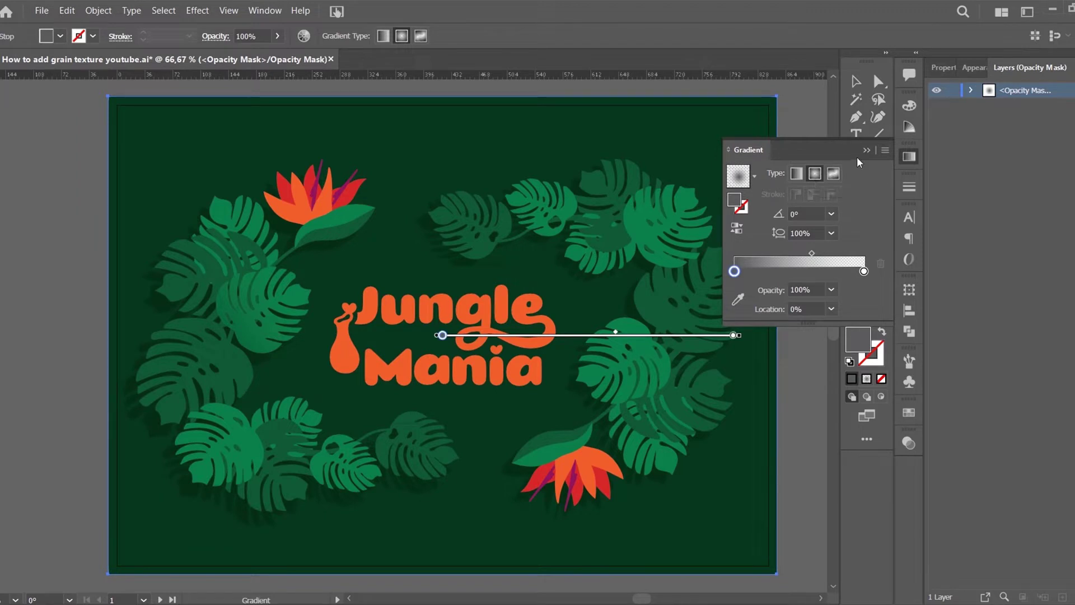
drag(856, 153, 919, 45)
drag(740, 335, 769, 335)
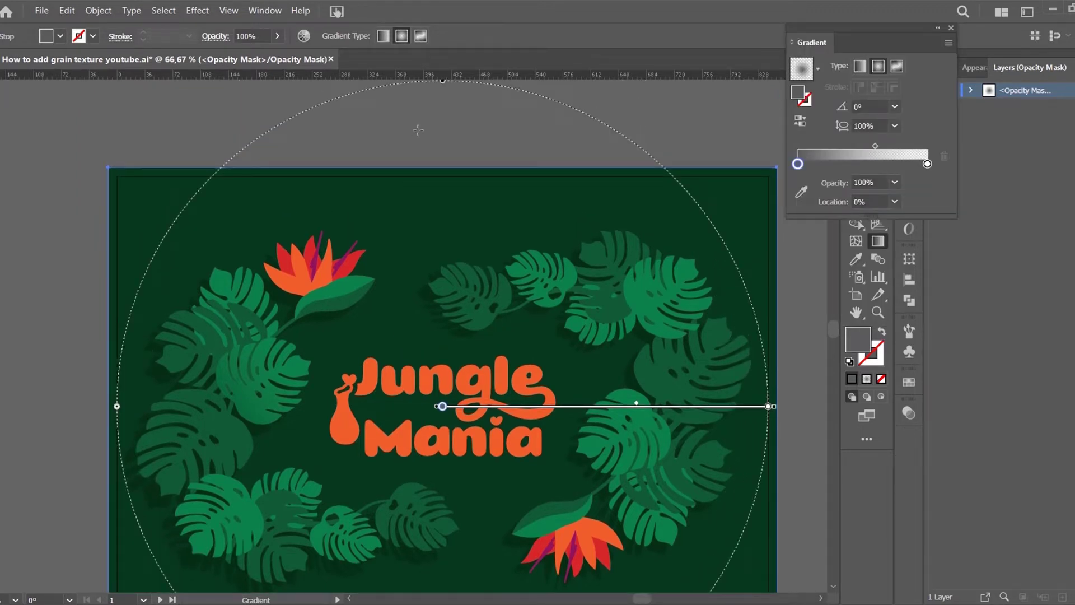
scroll(444, 103, up, 4)
drag(442, 124, 435, 234)
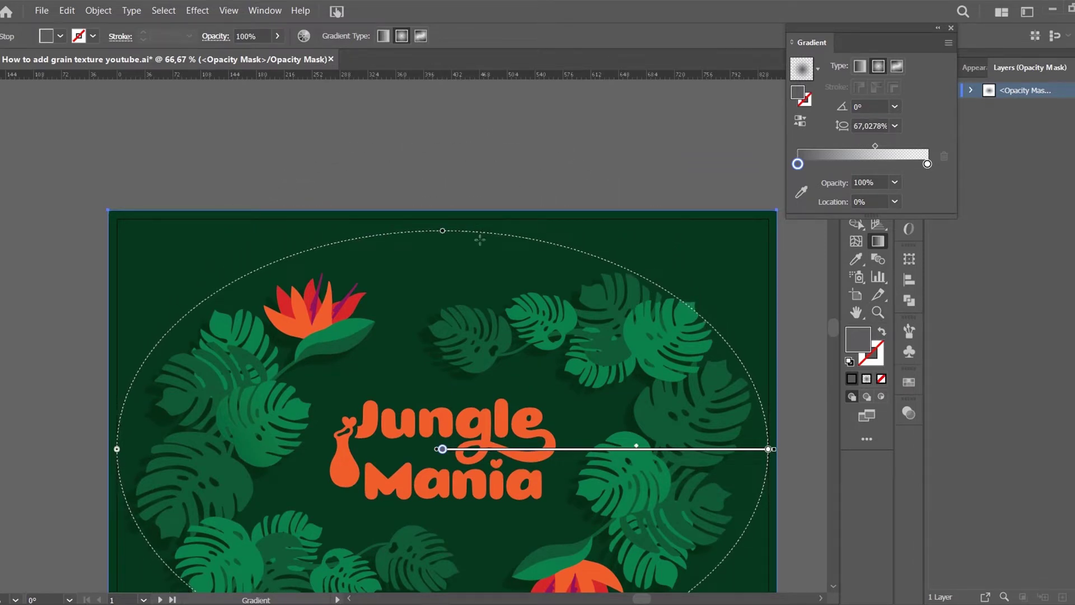
scroll(477, 246, down, 4)
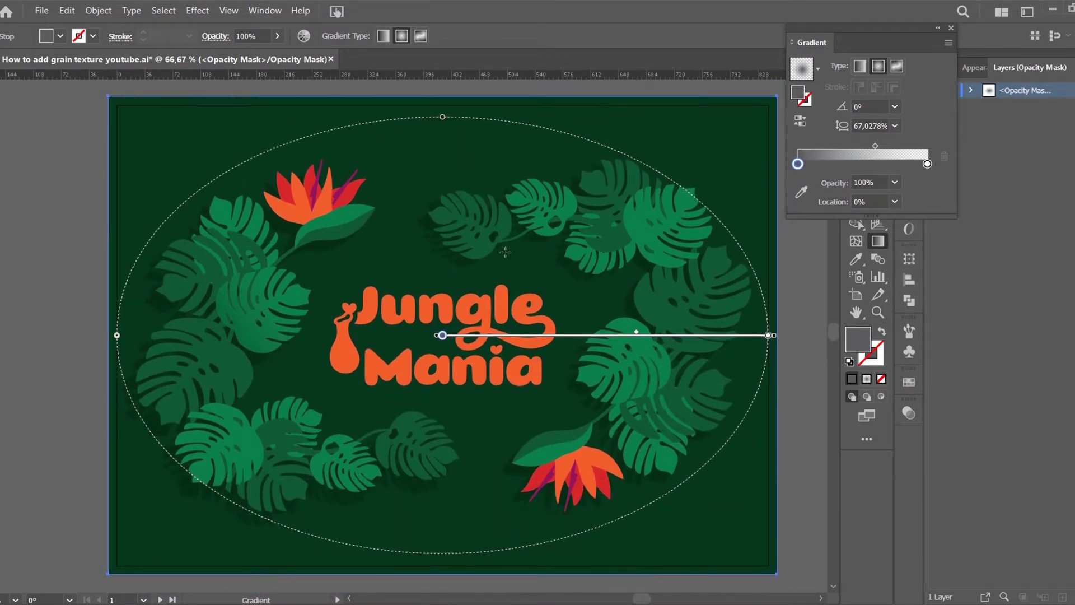
- Reverse the radial gradient, make its outer stop black, and apply Grain to it
click(801, 121)
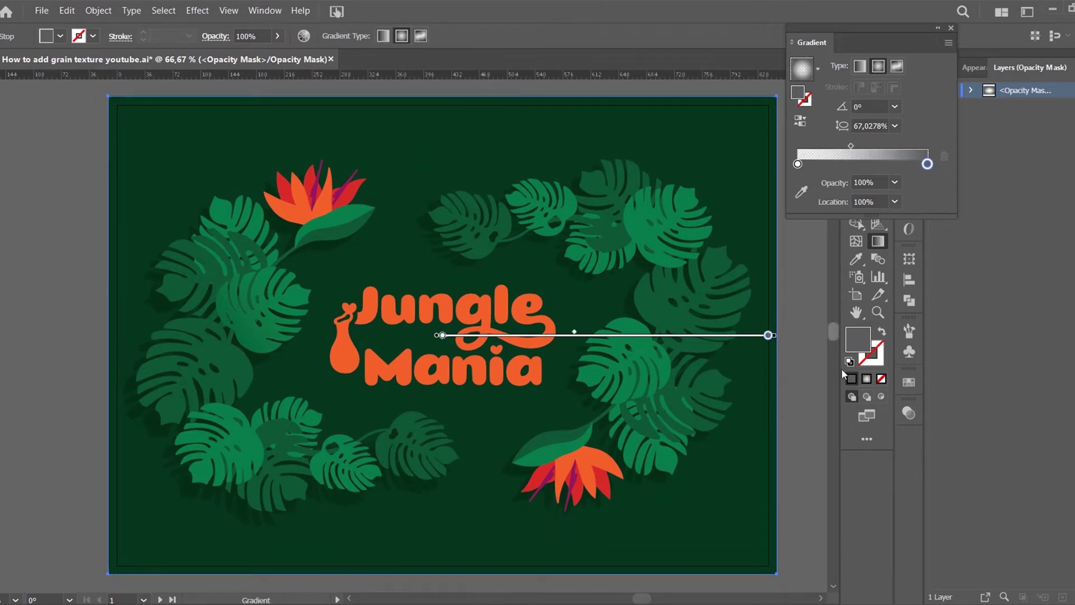
double_click(768, 336)
click(610, 391)
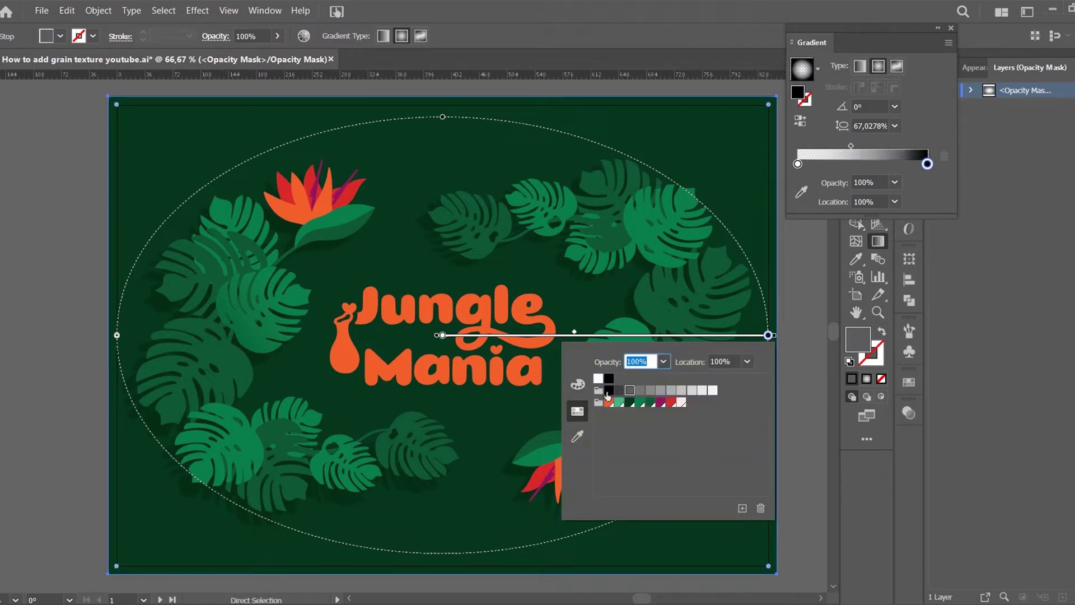
click(205, 10)
click(199, 11)
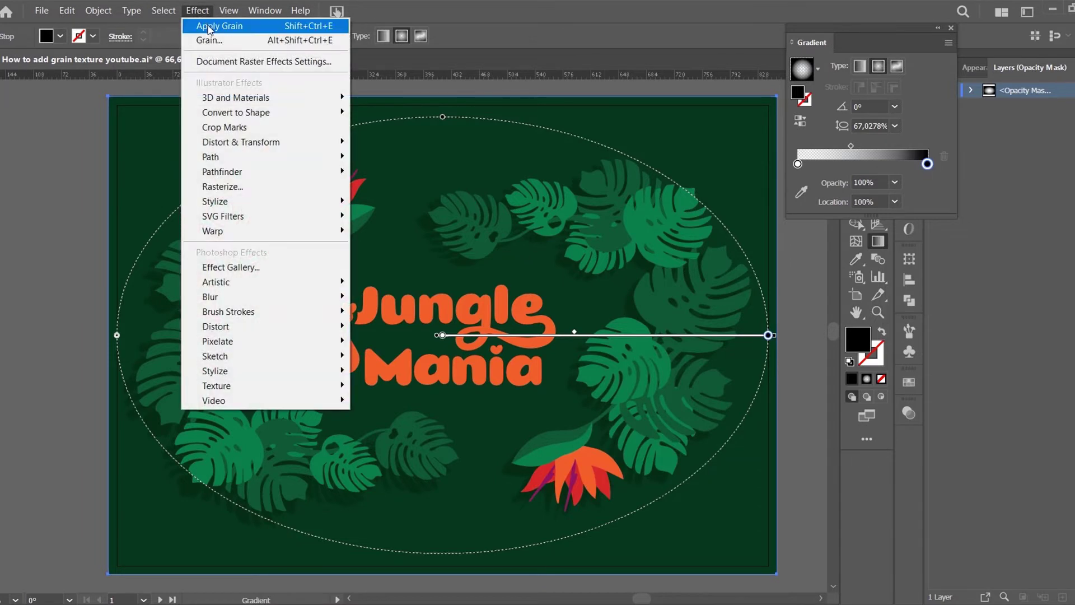
click(209, 28)
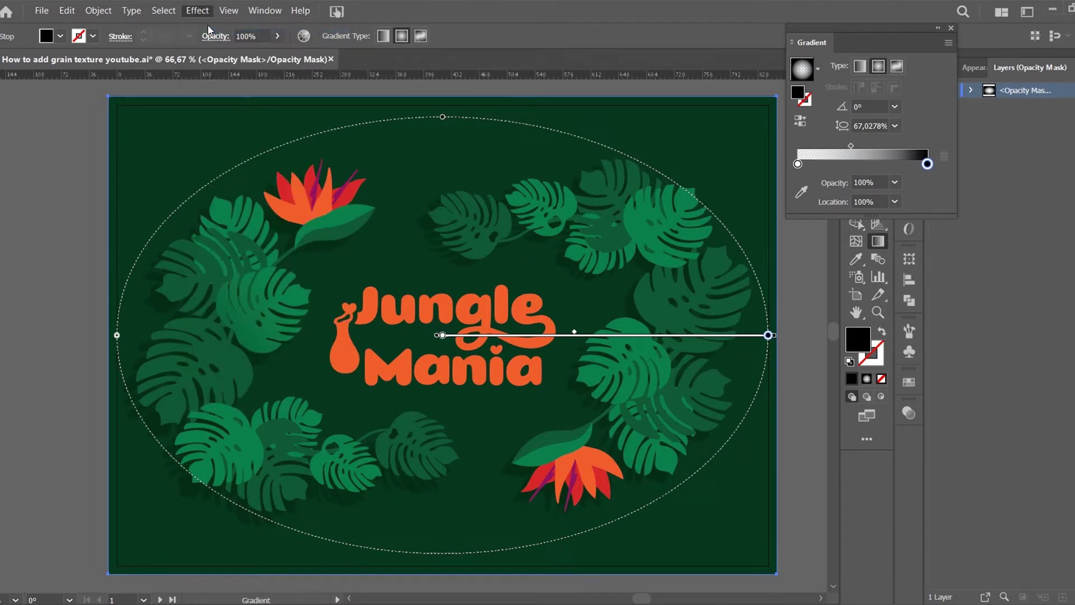
- Dock the Transparency panel with the Gradient panel and exit mask editing
click(939, 29)
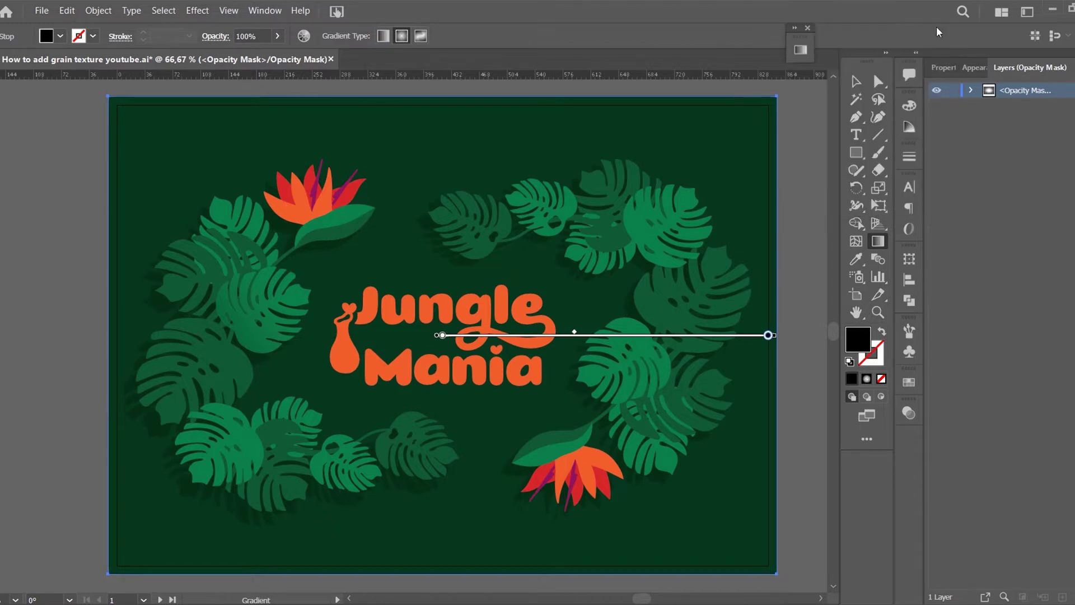
drag(798, 28, 798, 171)
drag(909, 413, 799, 212)
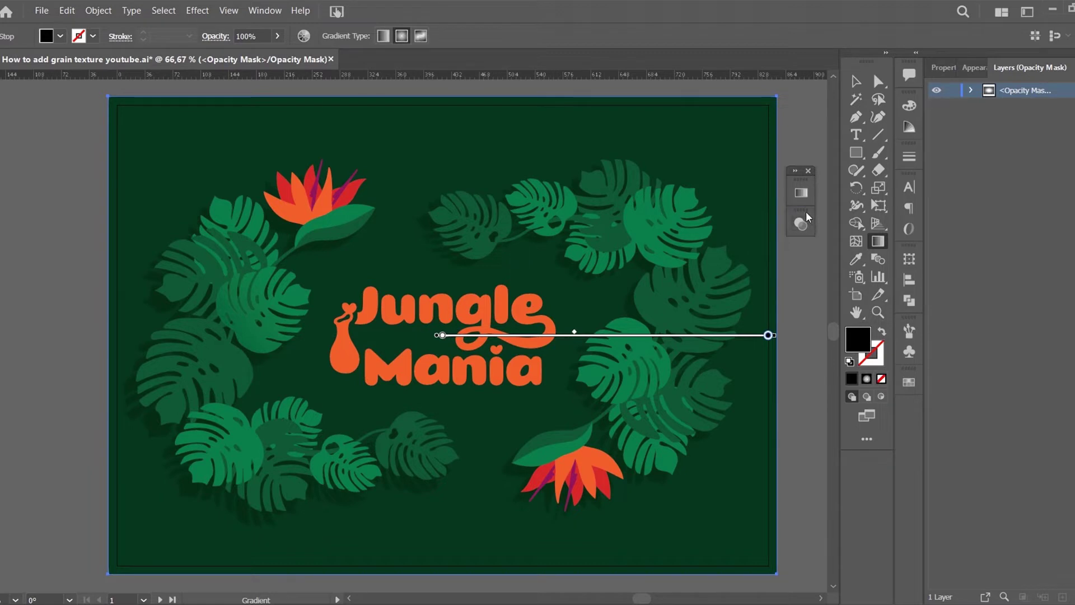
click(802, 226)
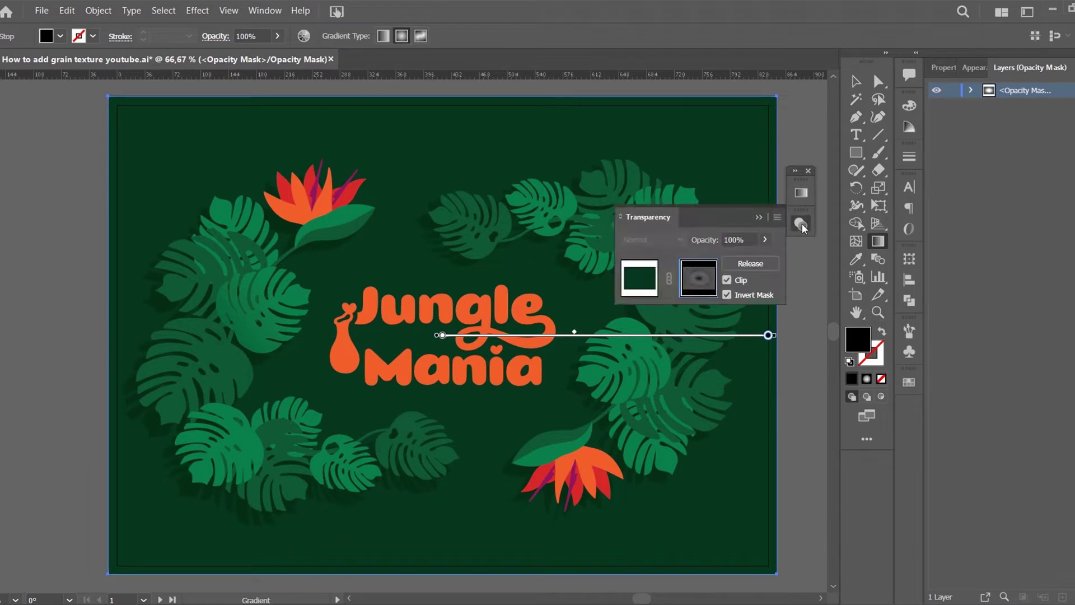
click(650, 281)
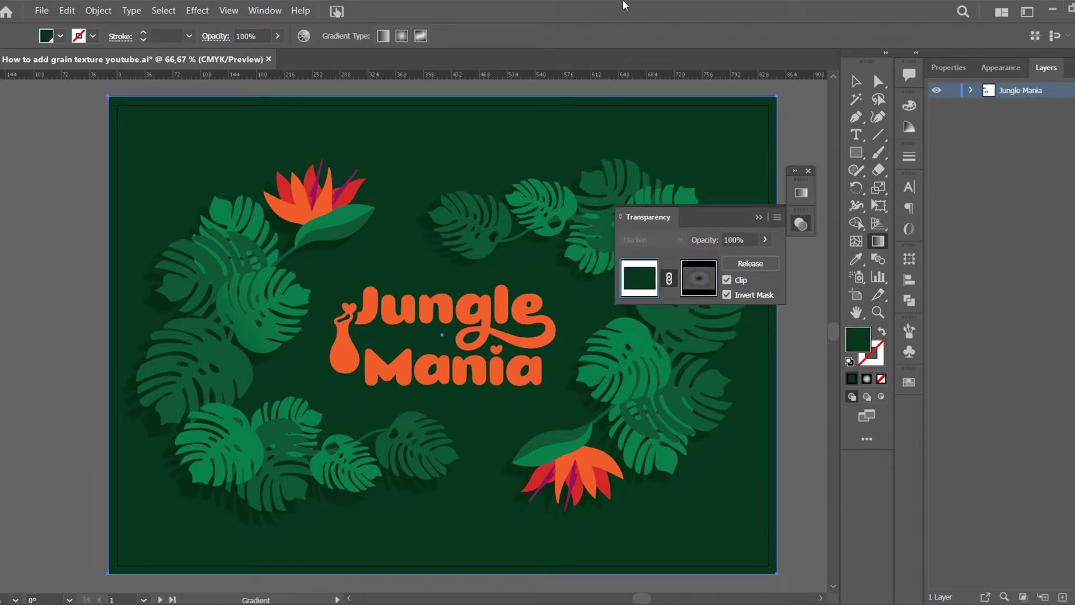
- Darken the background fill from 06351D to #052815 and return to its opacity mask
click(59, 36)
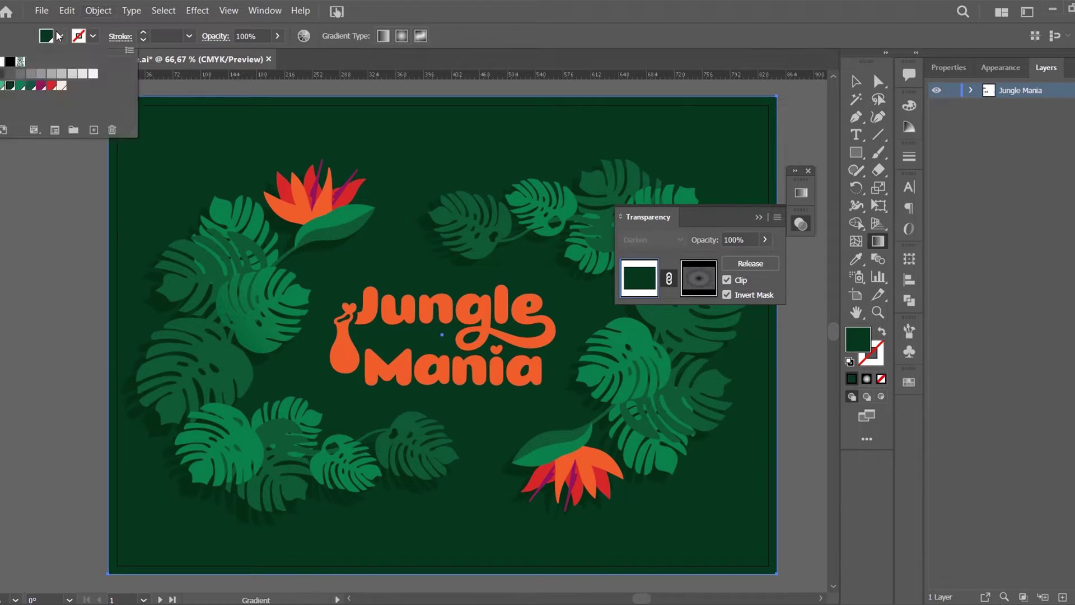
click(59, 36)
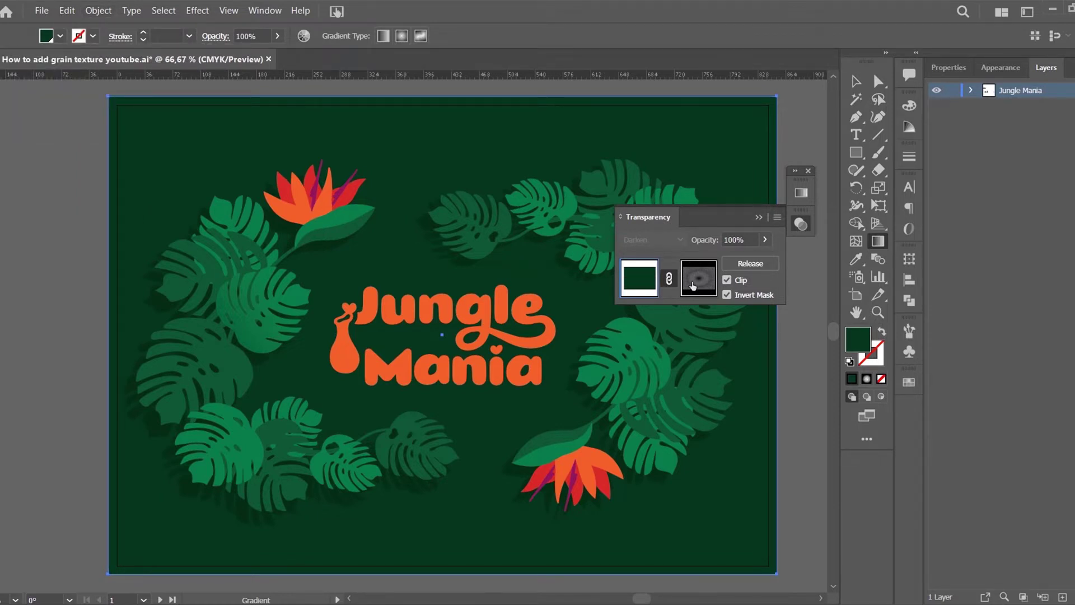
click(693, 286)
click(639, 278)
click(215, 36)
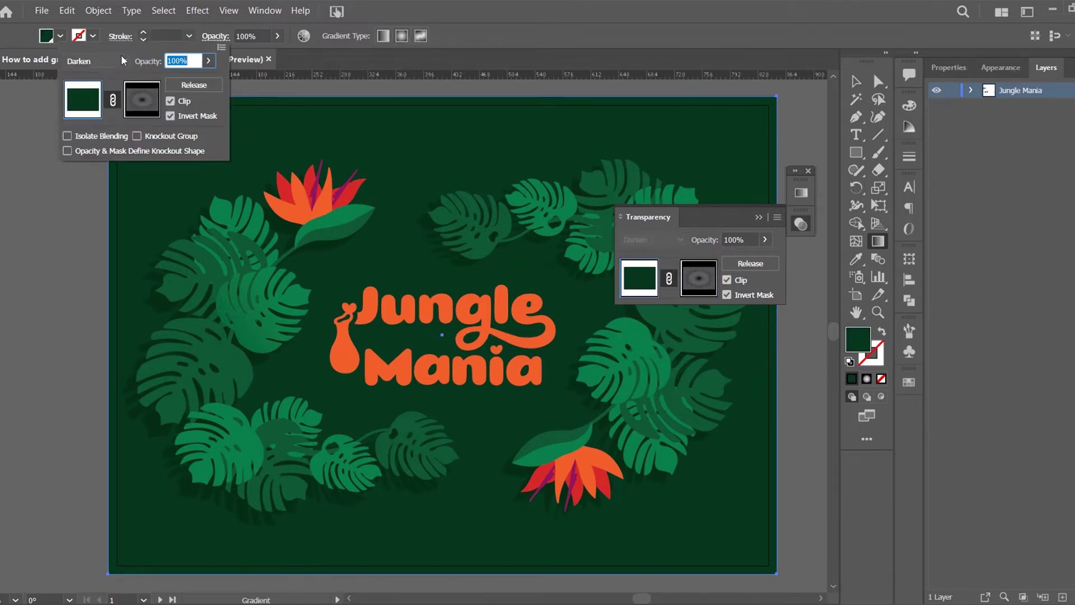
double_click(857, 338)
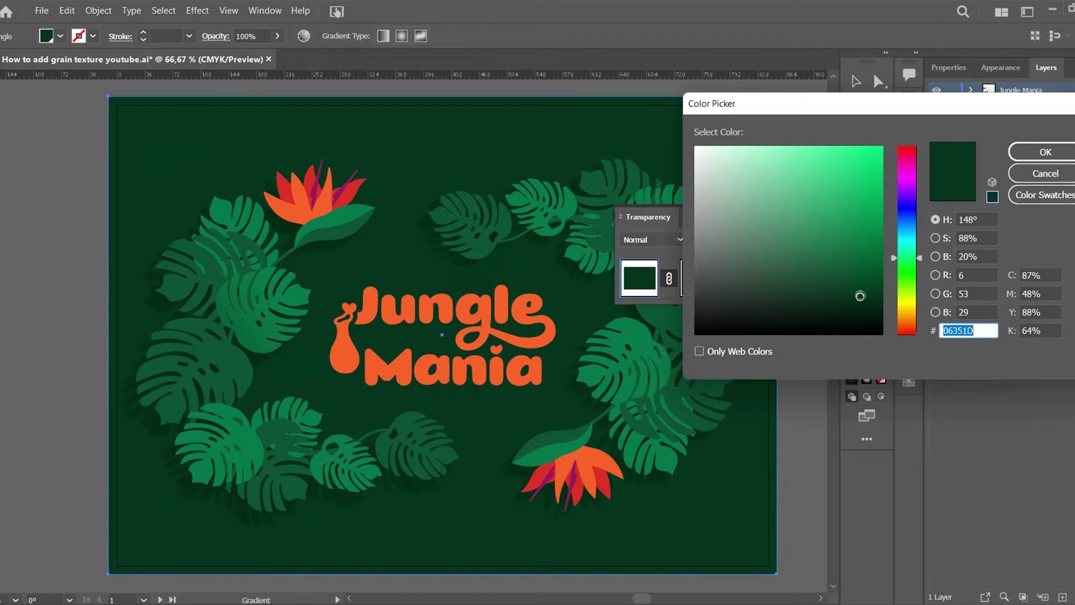
drag(860, 295, 861, 303)
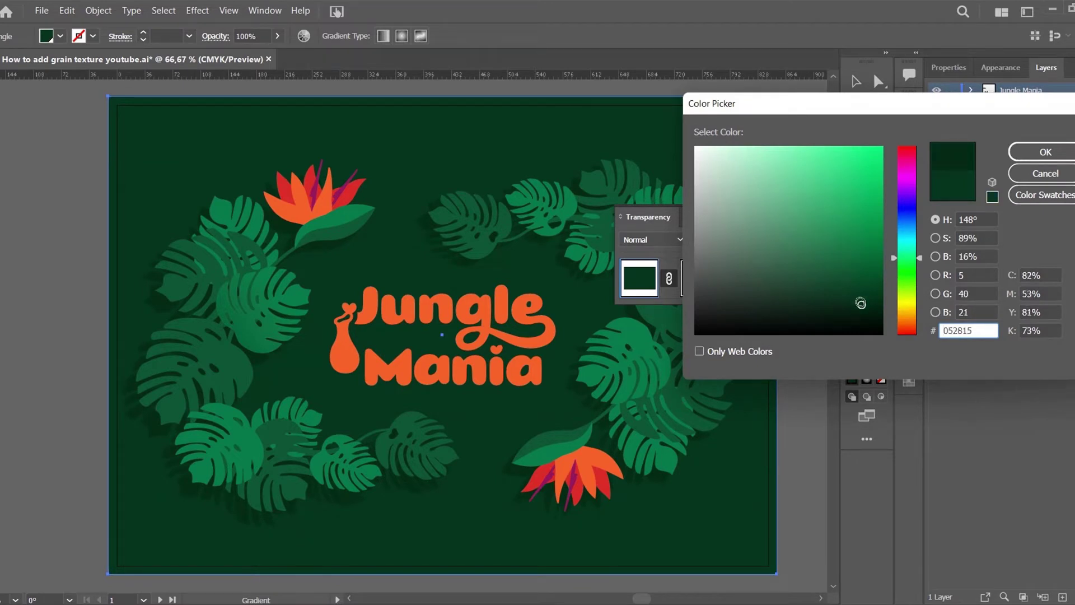
click(1025, 150)
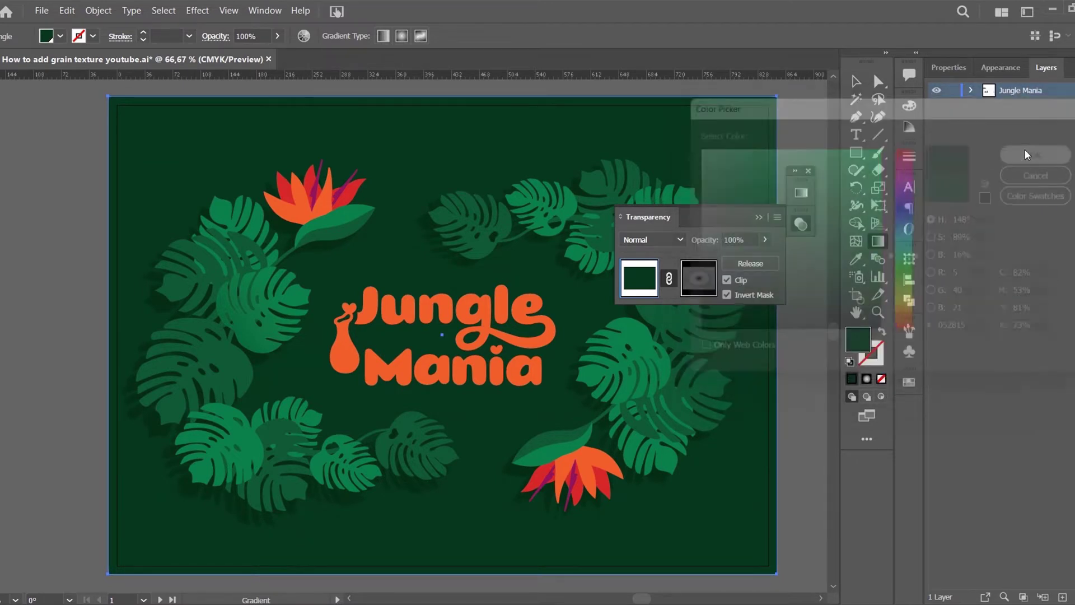
click(698, 278)
- Set the mask's centre stop to 0% opacity, lighten the outer stop to grey, then exit the mask
key(a)
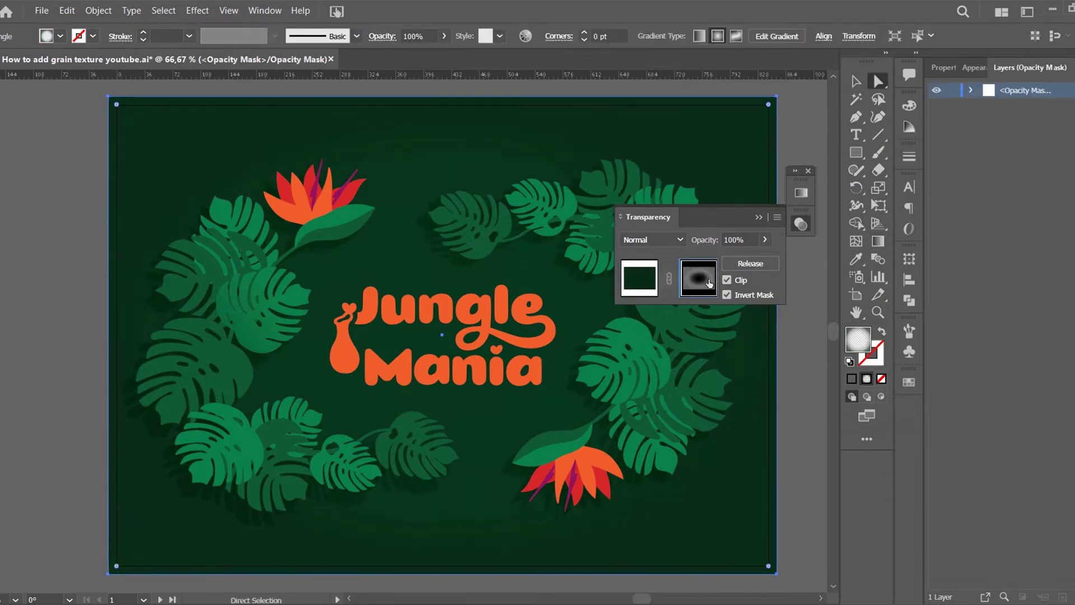
click(776, 36)
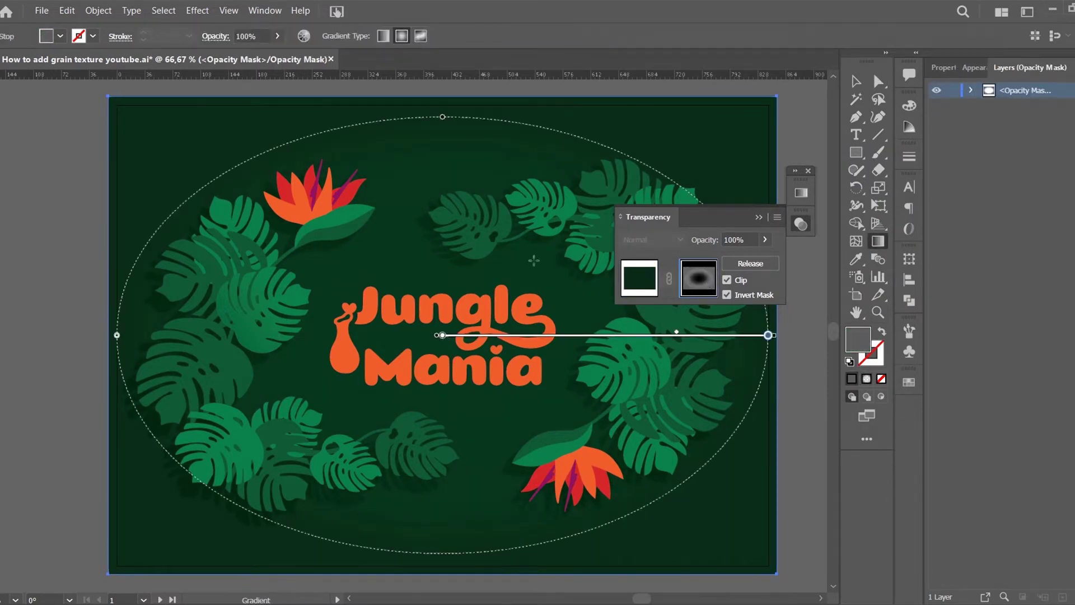
double_click(440, 335)
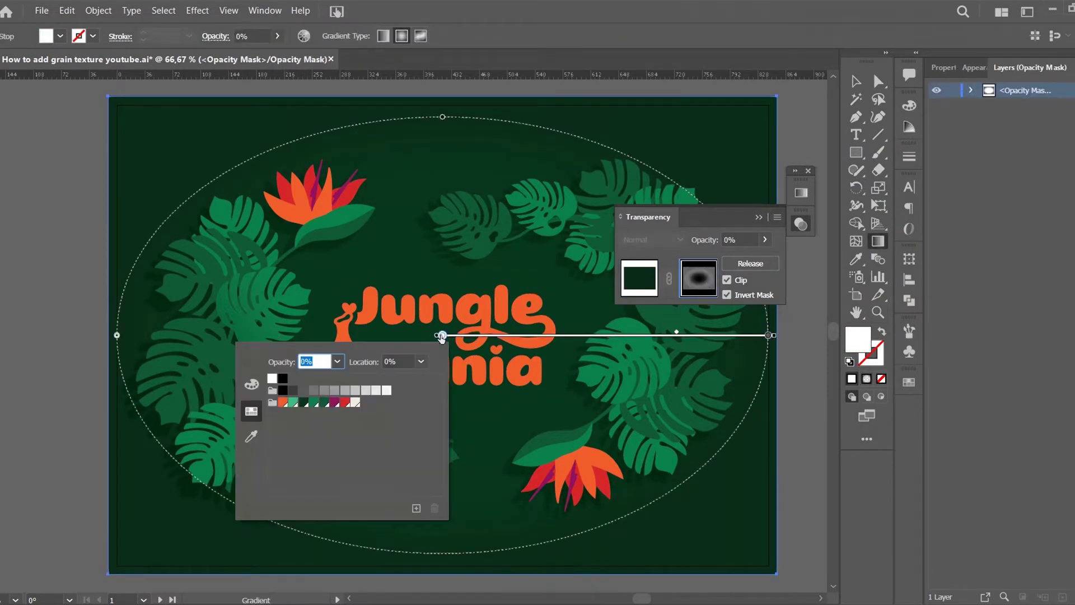
key(Return)
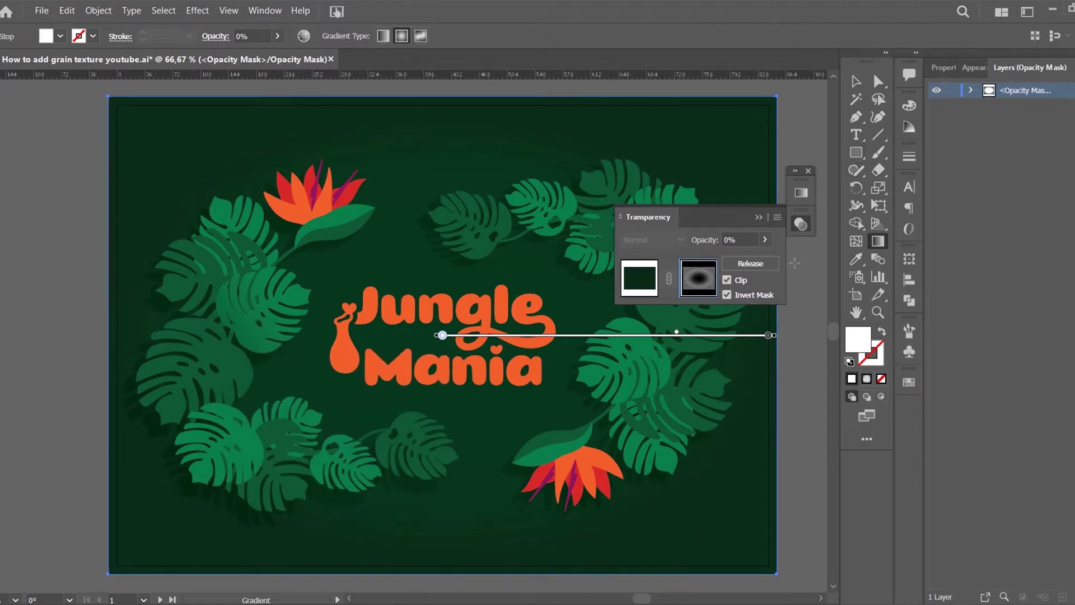
double_click(769, 335)
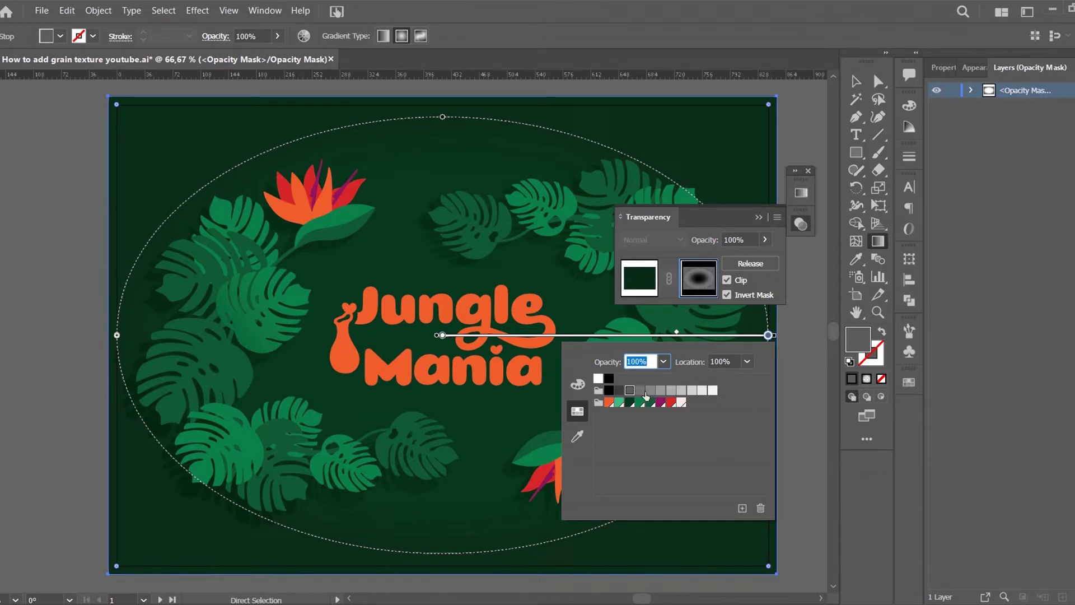
click(641, 390)
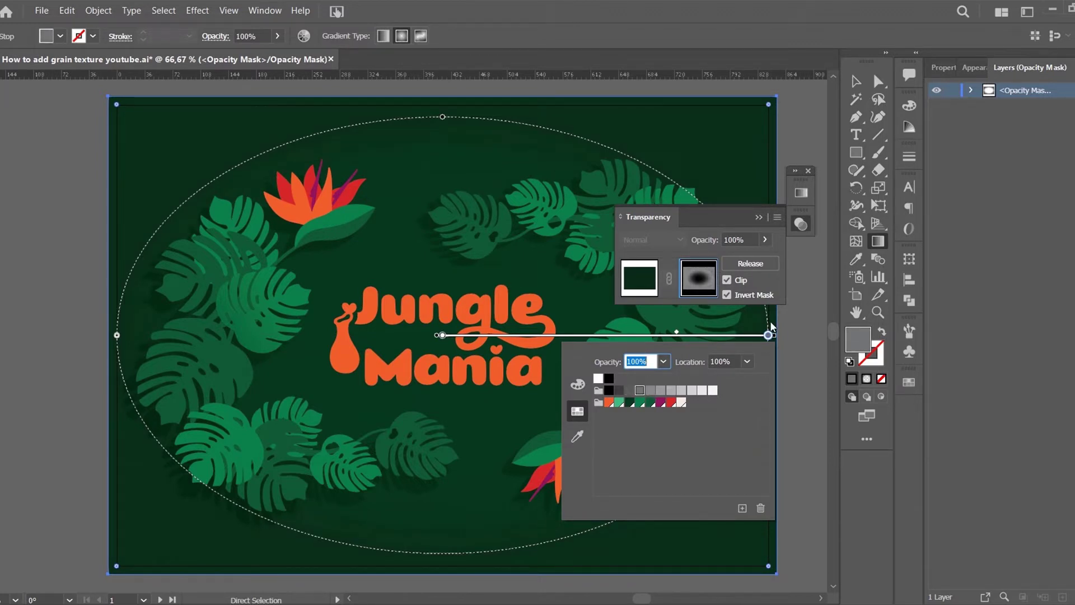
click(632, 289)
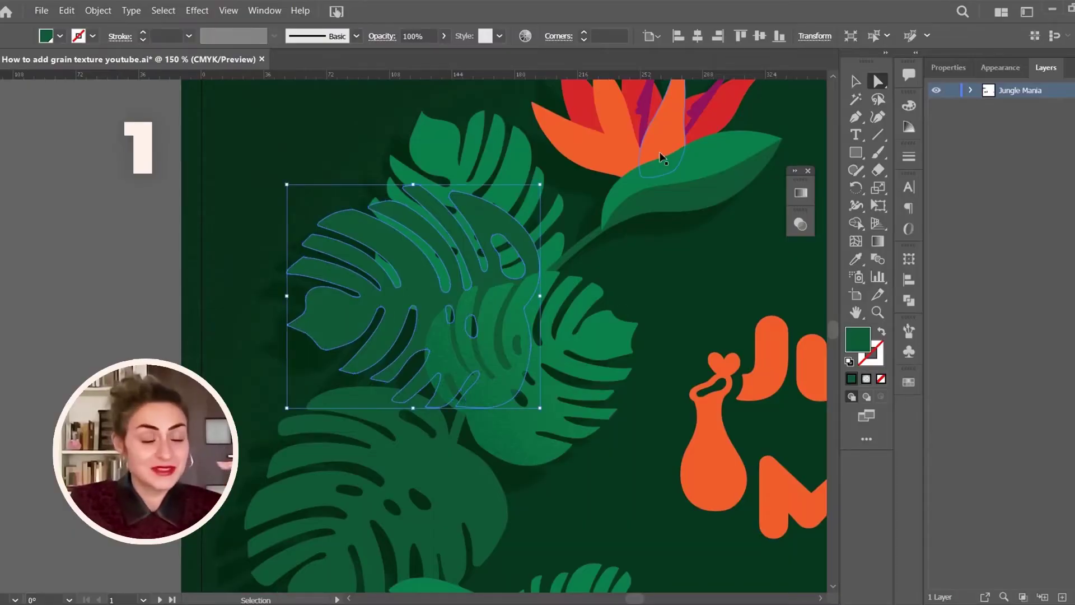
- Paste a copy of the monstera leaf in front and give it a darker green fill
key(a)
click(800, 224)
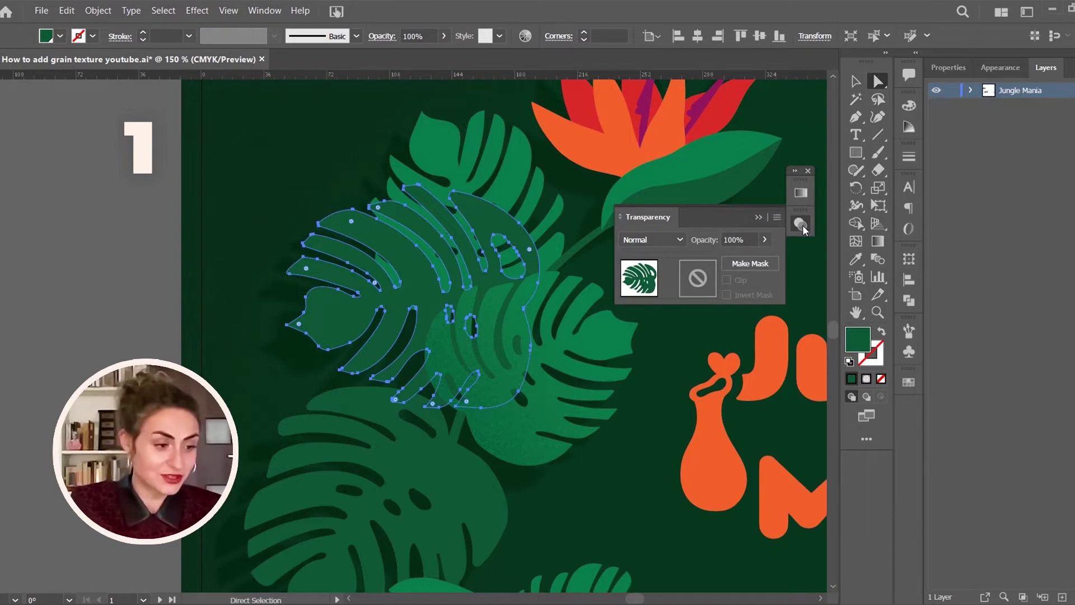
key(ctrl+c)
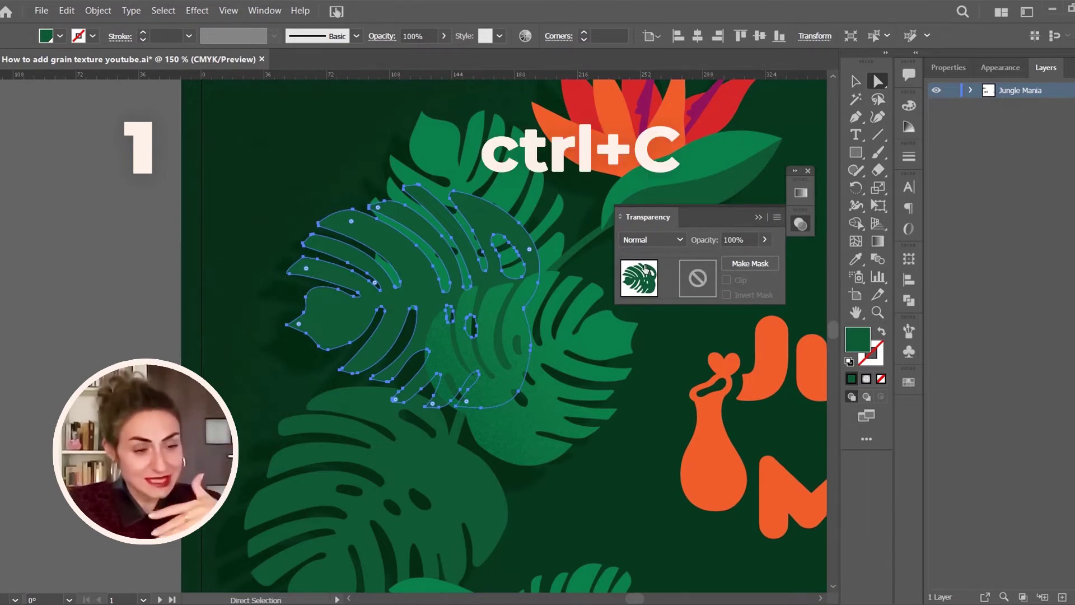
key(ctrl+f)
click(60, 36)
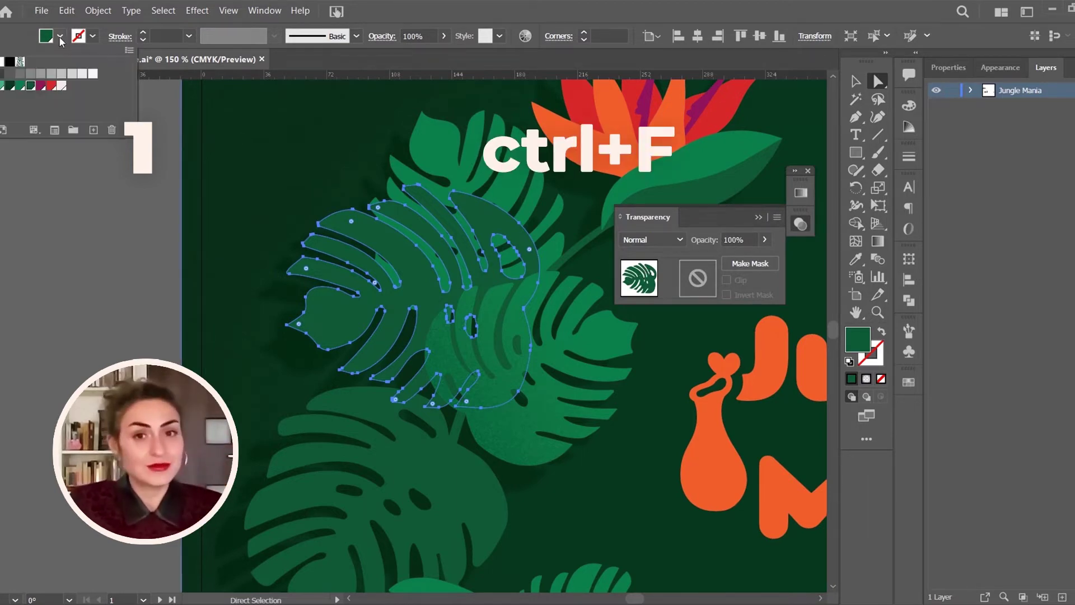
click(9, 90)
- Give the leaf copy an inverted opacity mask holding a pasted leaf, and edit that mask
key(ctrl+c)
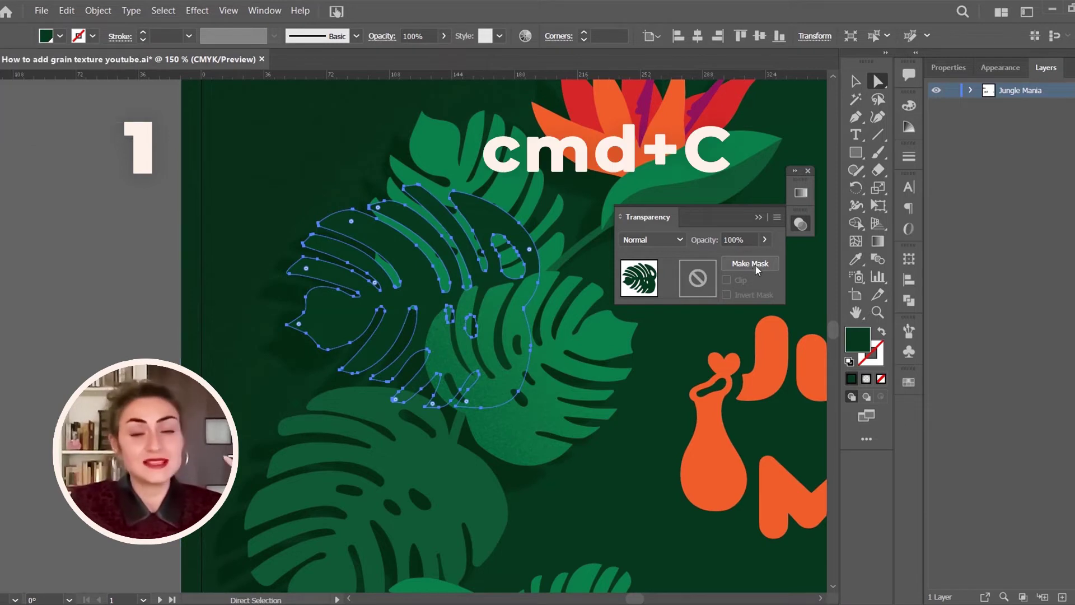
key(ctrl+f)
click(751, 263)
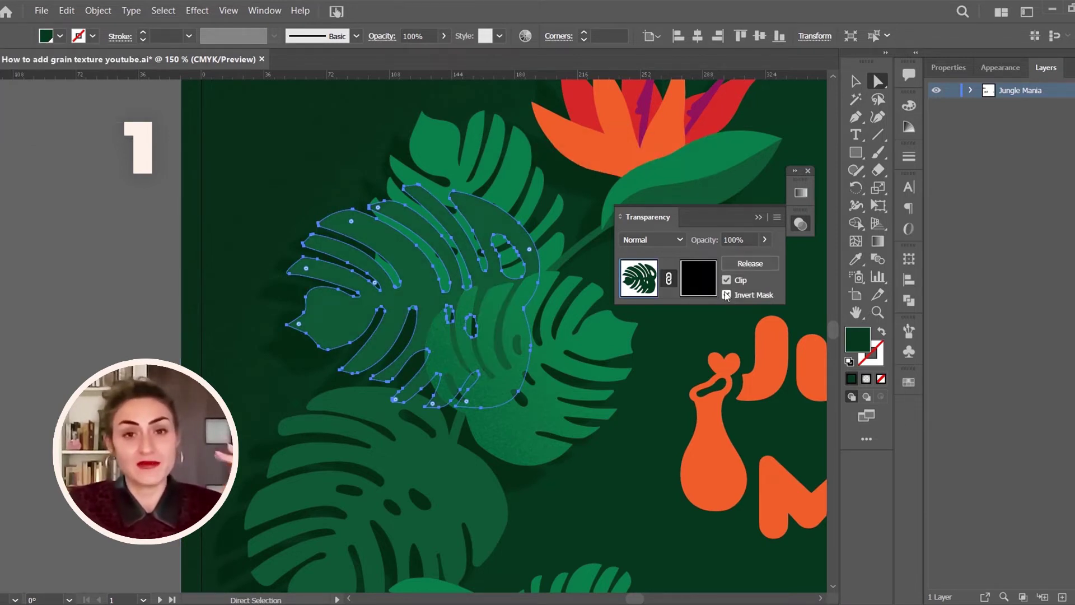
click(727, 295)
click(698, 278)
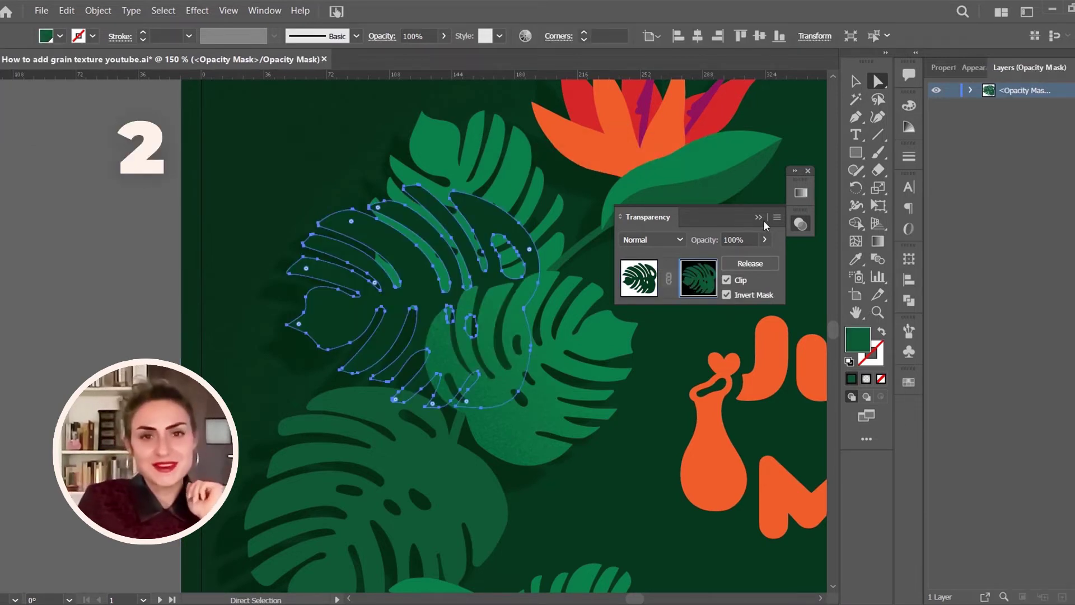
click(800, 194)
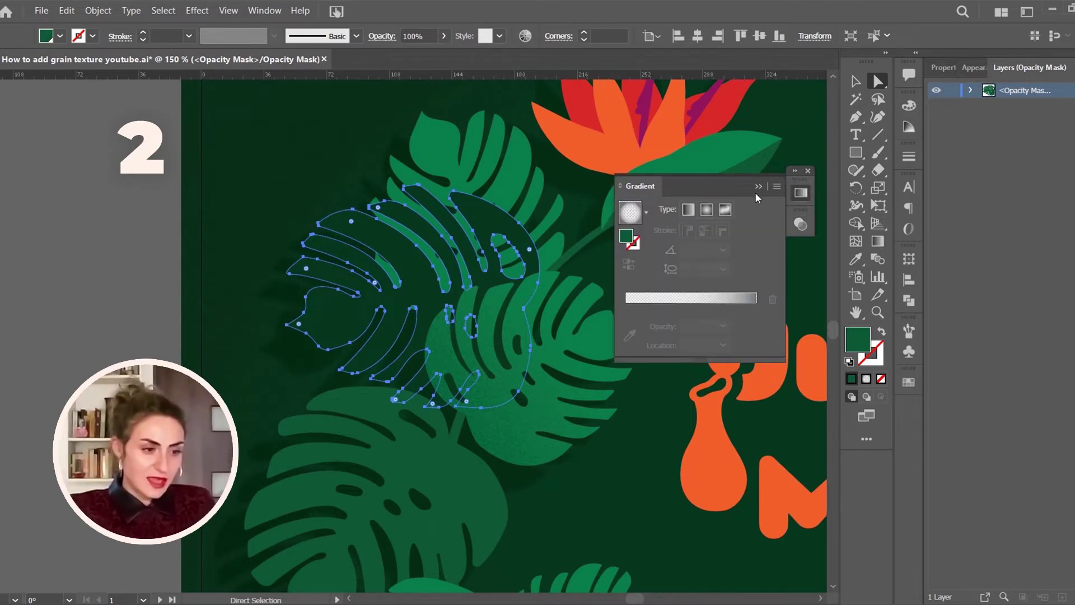
- Paste the leaf copy in front, give it a freeform gradient, and add a dark grey point at the bottom
click(730, 211)
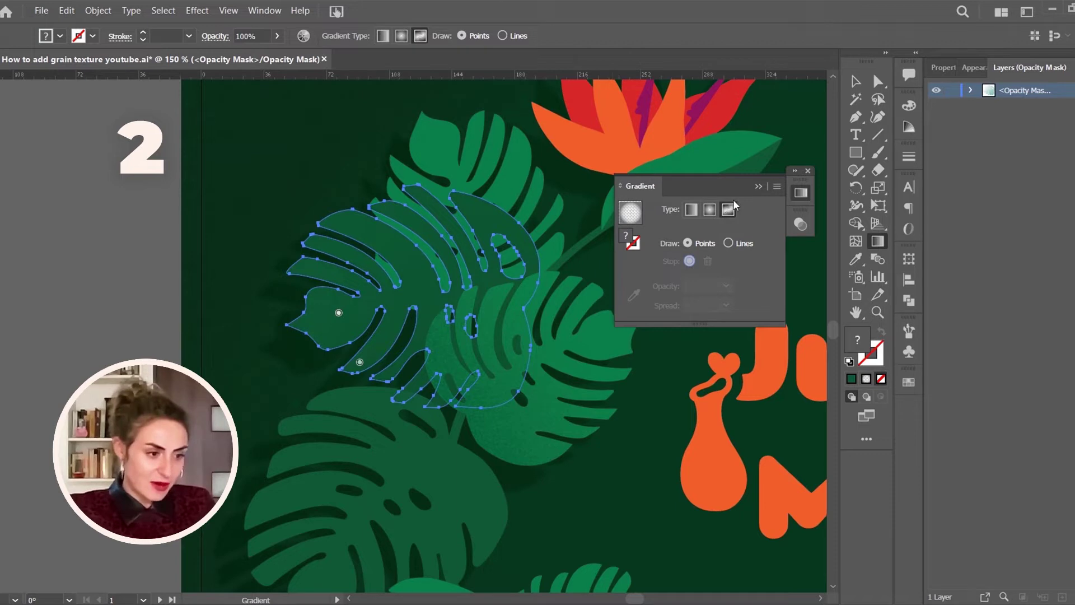
key(ctrl+f)
click(488, 396)
double_click(487, 397)
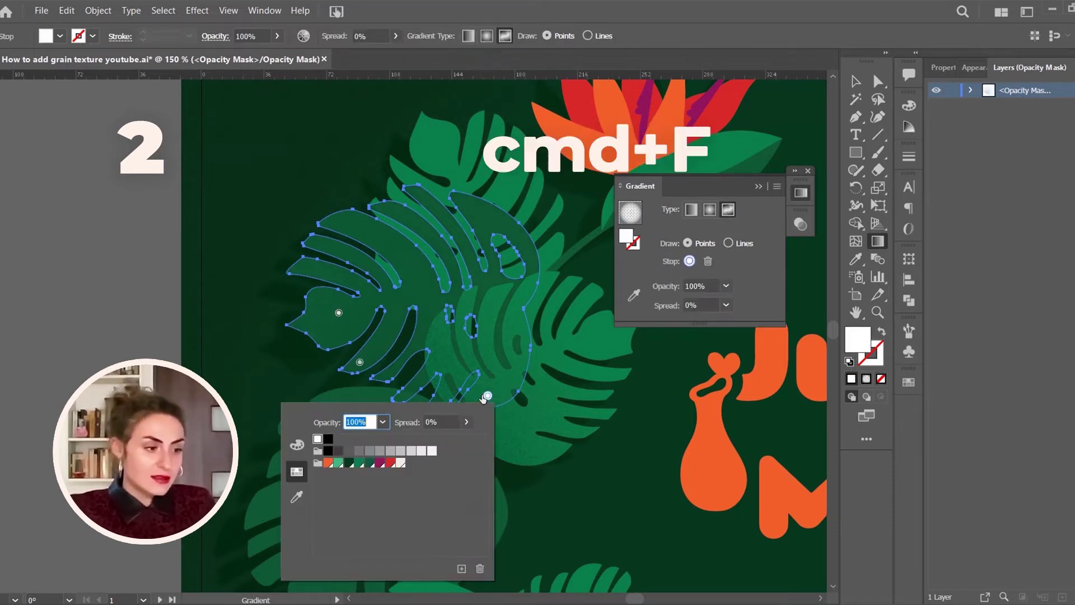
click(339, 452)
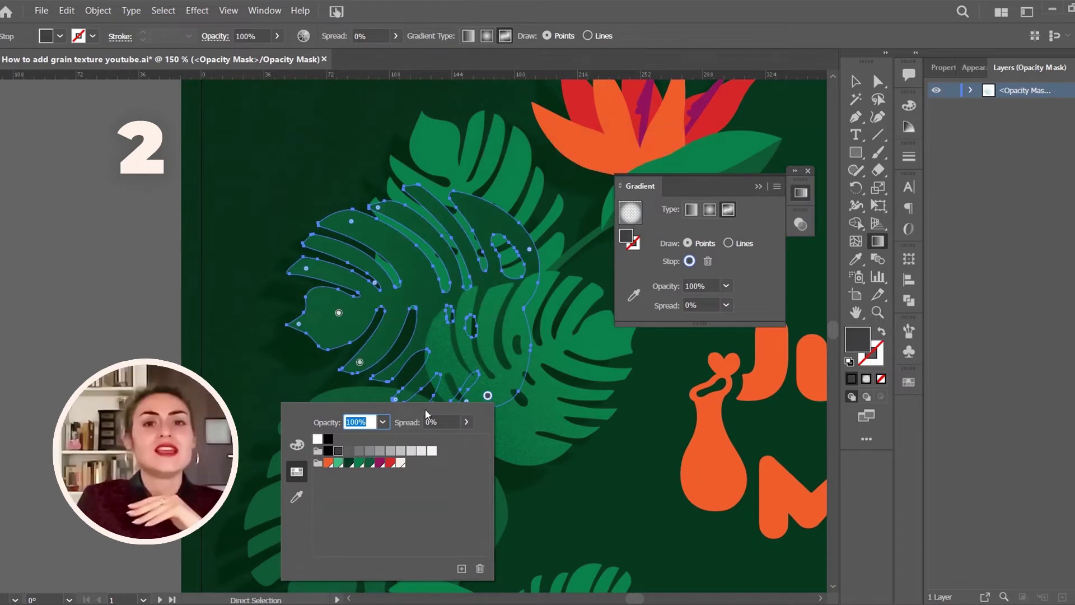
click(522, 293)
- Add a lighter grey gradient point near the leaf's right edge
click(527, 291)
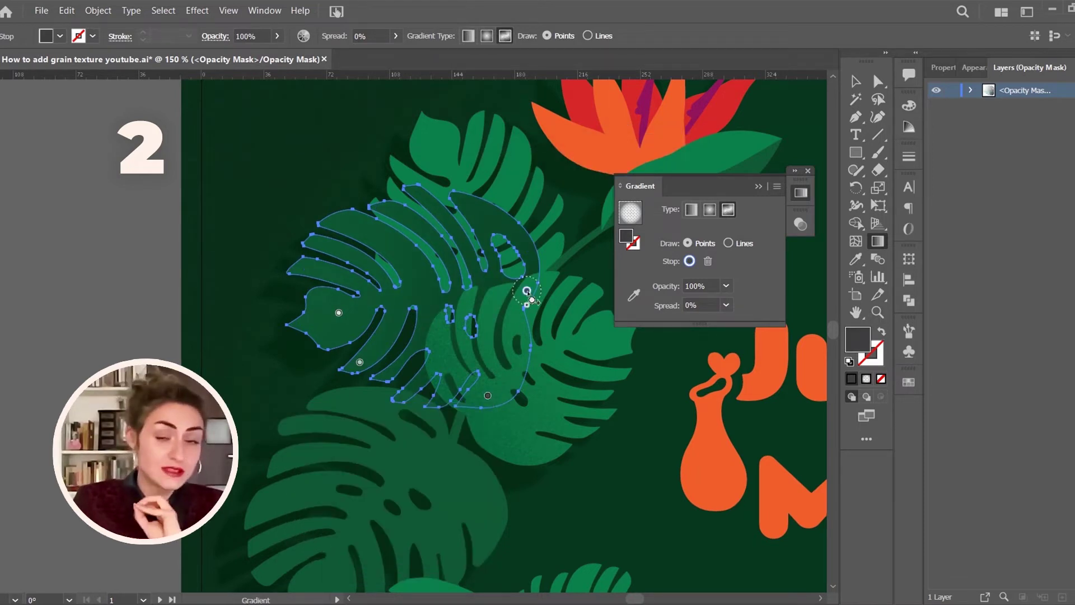
double_click(528, 292)
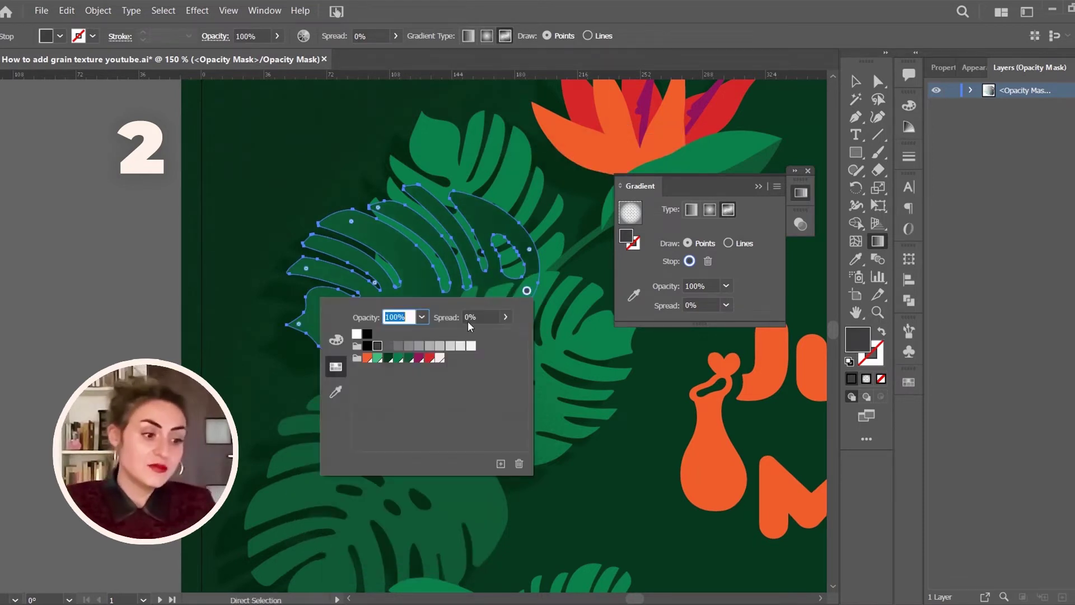
click(396, 347)
click(529, 291)
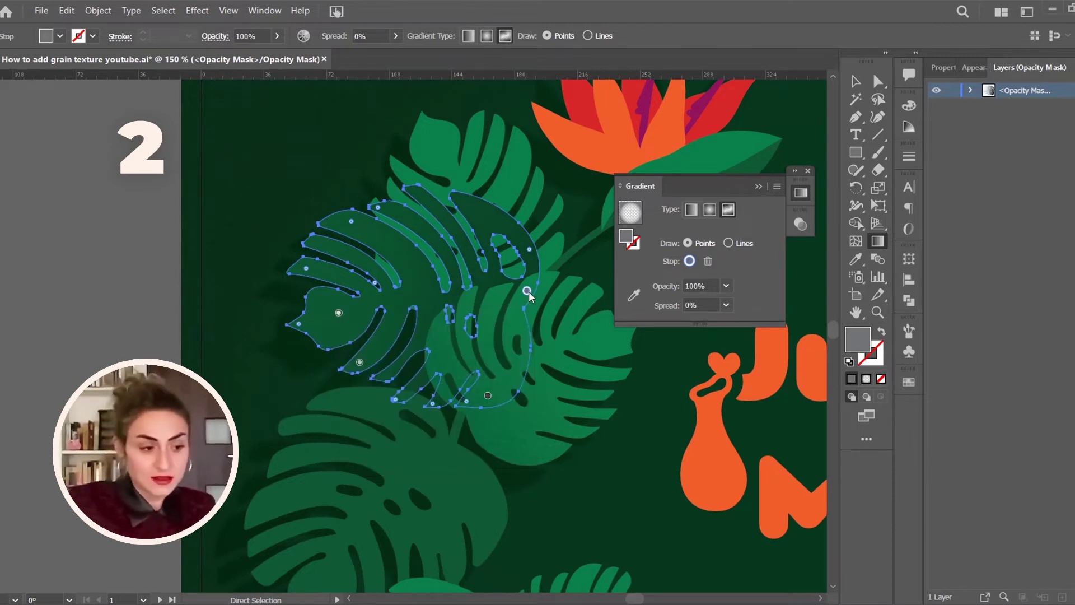
- Add a white gradient point near the leaf's top edge at 0% opacity
click(510, 236)
drag(510, 235, 509, 218)
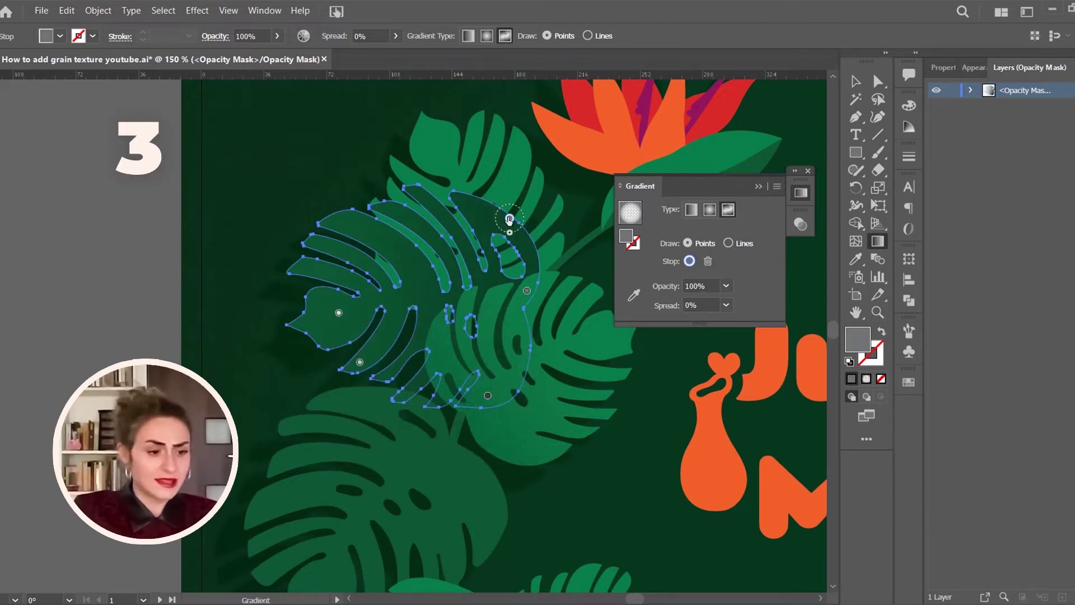
double_click(510, 218)
click(339, 262)
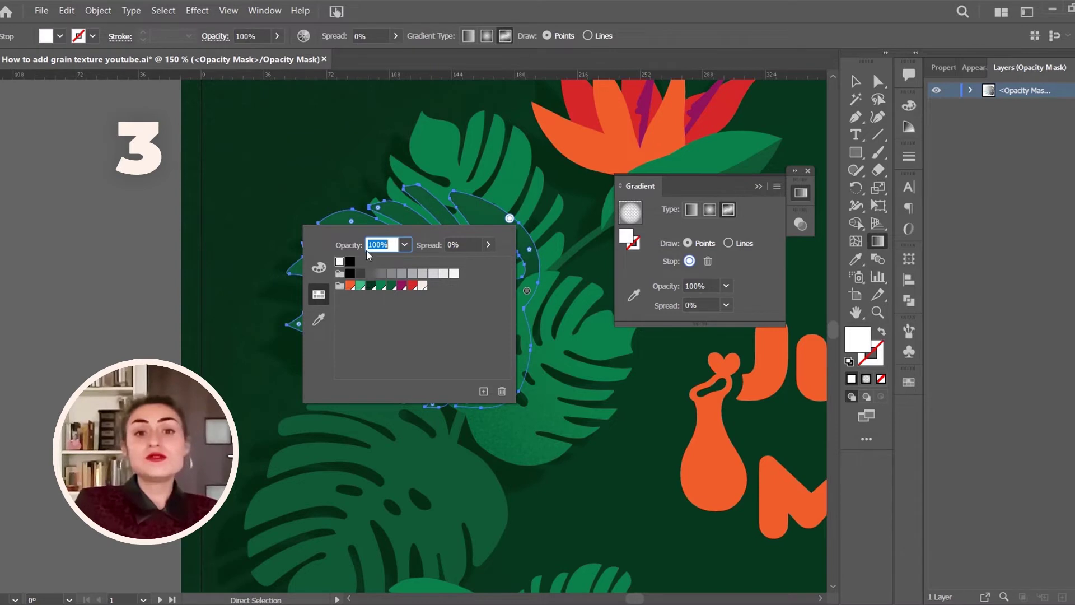
click(405, 245)
click(418, 264)
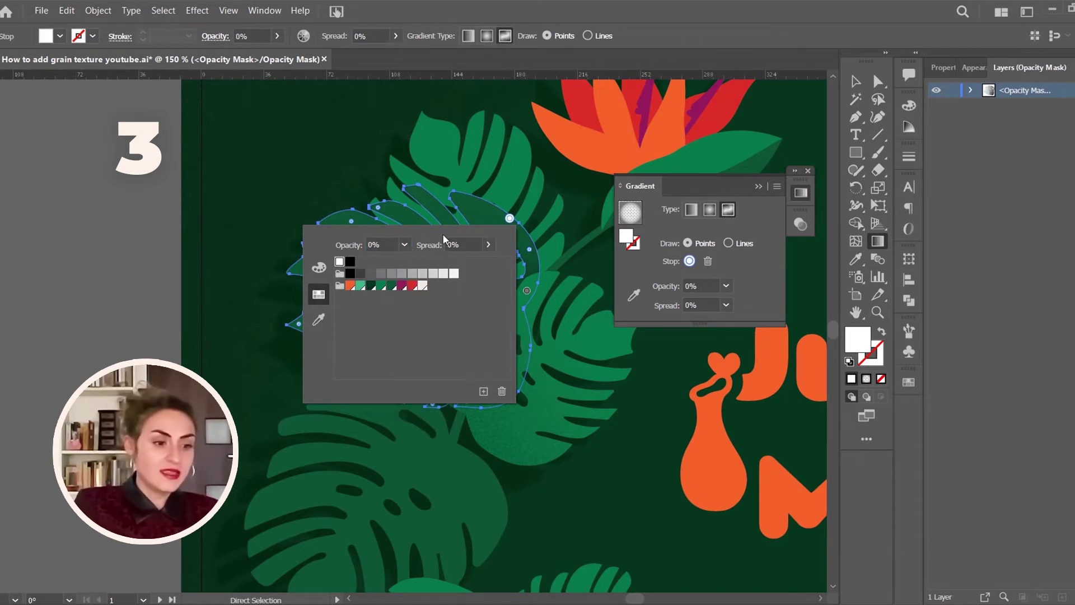
key(Escape)
- Add points near the top and upper-left tip, plus a light grey point mid-leaf
click(423, 198)
click(338, 219)
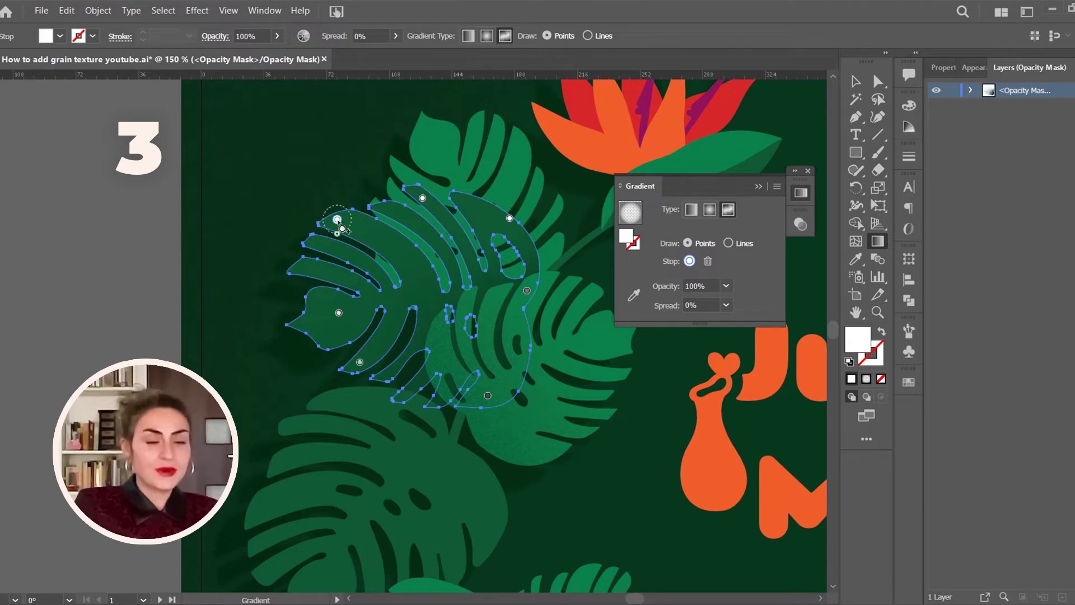
click(450, 260)
double_click(450, 260)
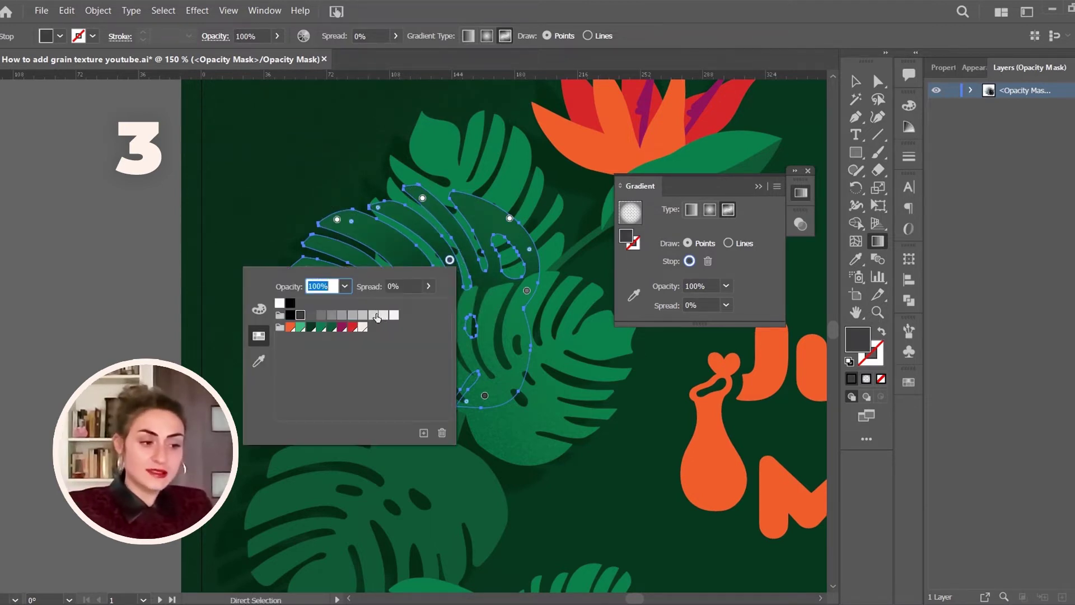
click(384, 315)
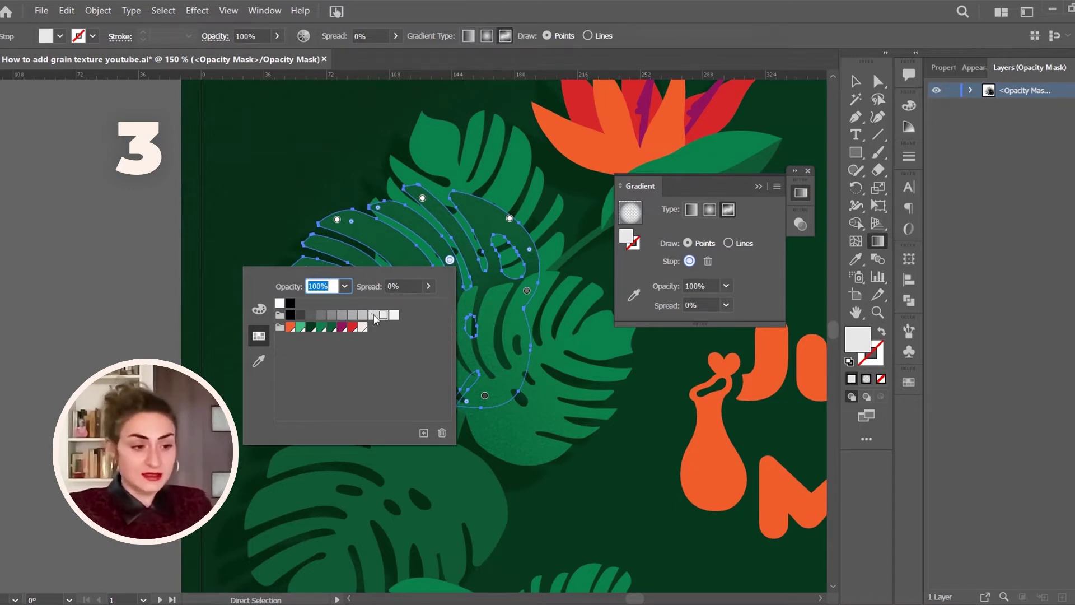
click(374, 314)
key(Escape)
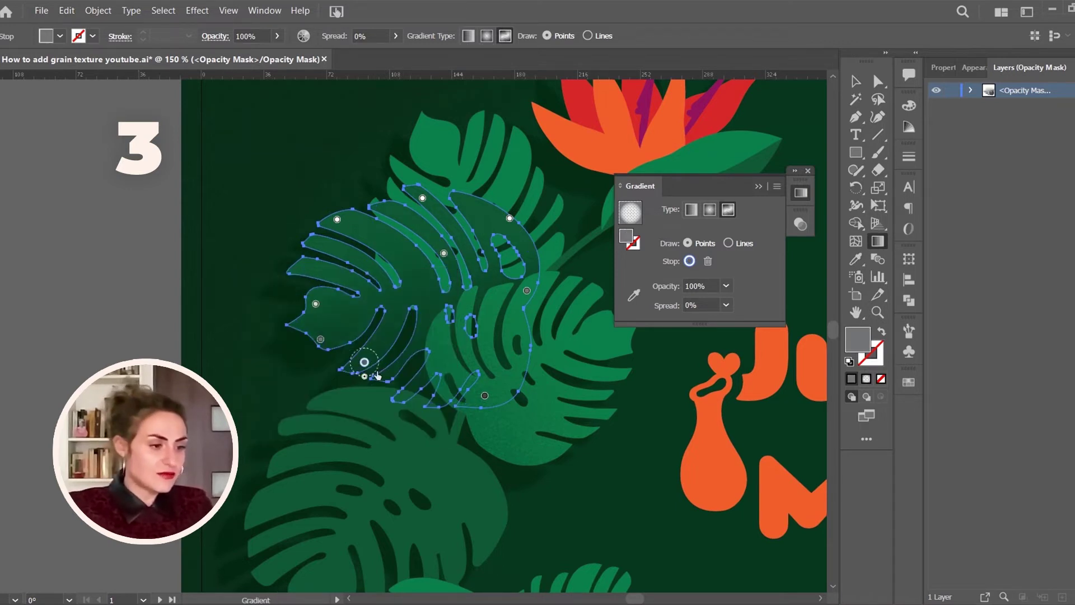
- Add a point near the lower left and start drawing a gradient line from the top point
click(385, 374)
click(728, 242)
click(510, 218)
- Loop the gradient line through every point back to the top, then pull a new bottom point inward
click(423, 198)
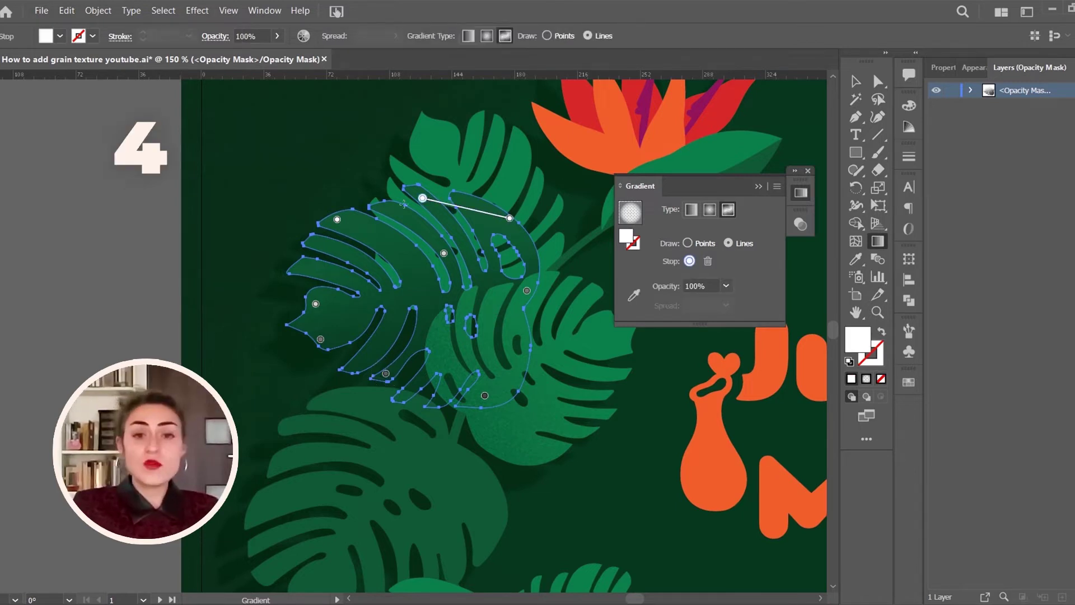
click(337, 219)
click(316, 303)
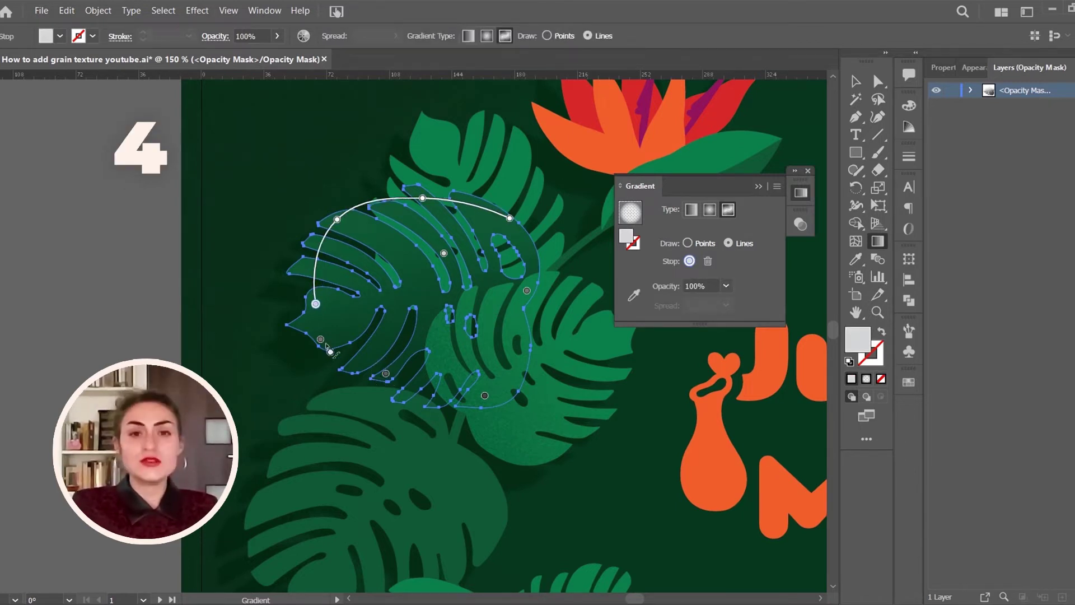
click(321, 339)
click(386, 374)
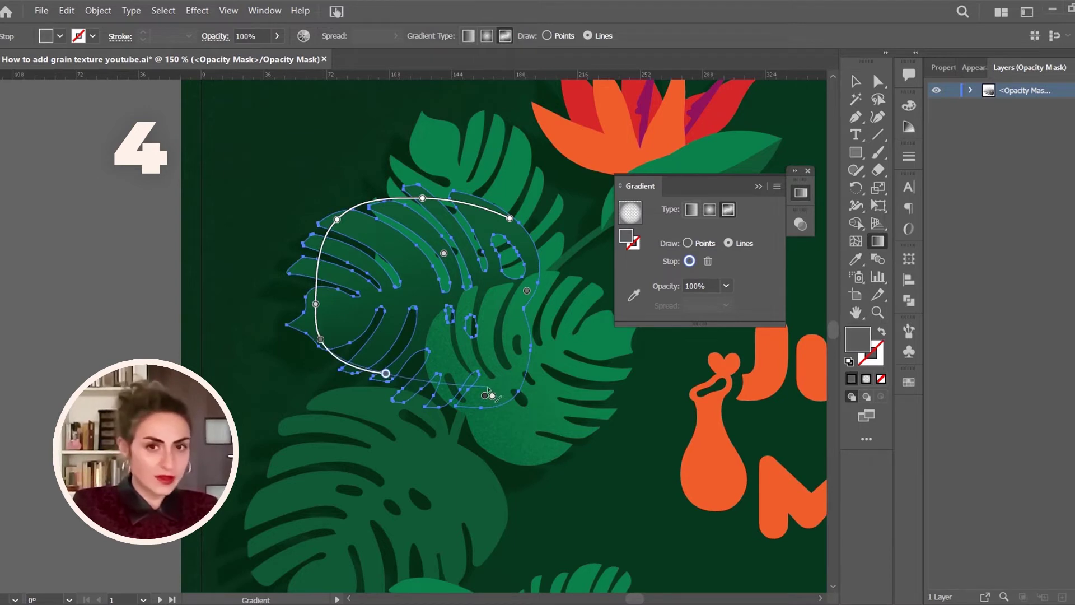
click(485, 395)
click(527, 290)
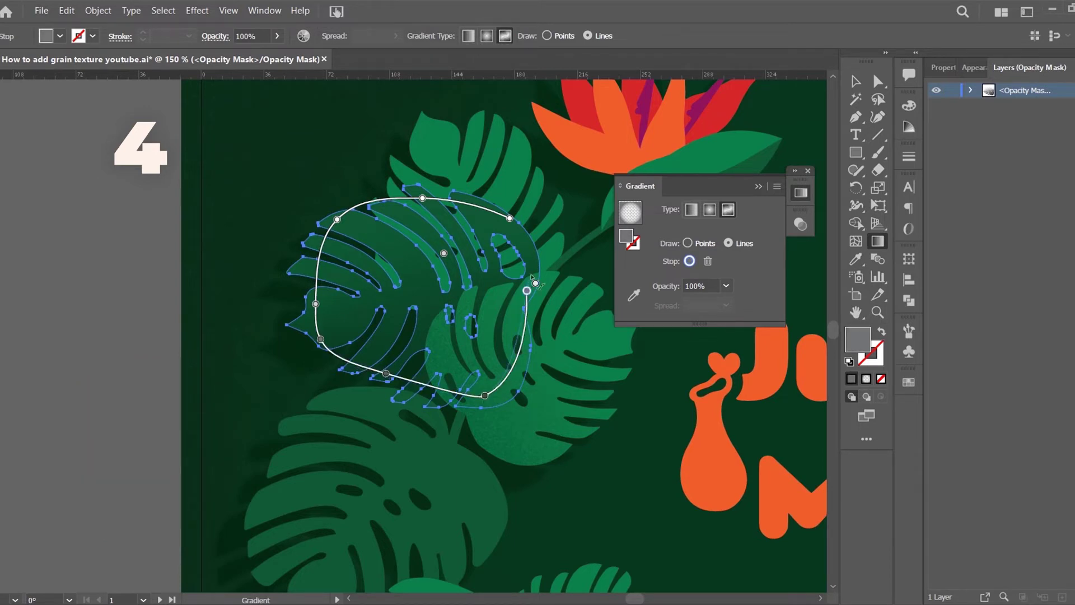
click(510, 218)
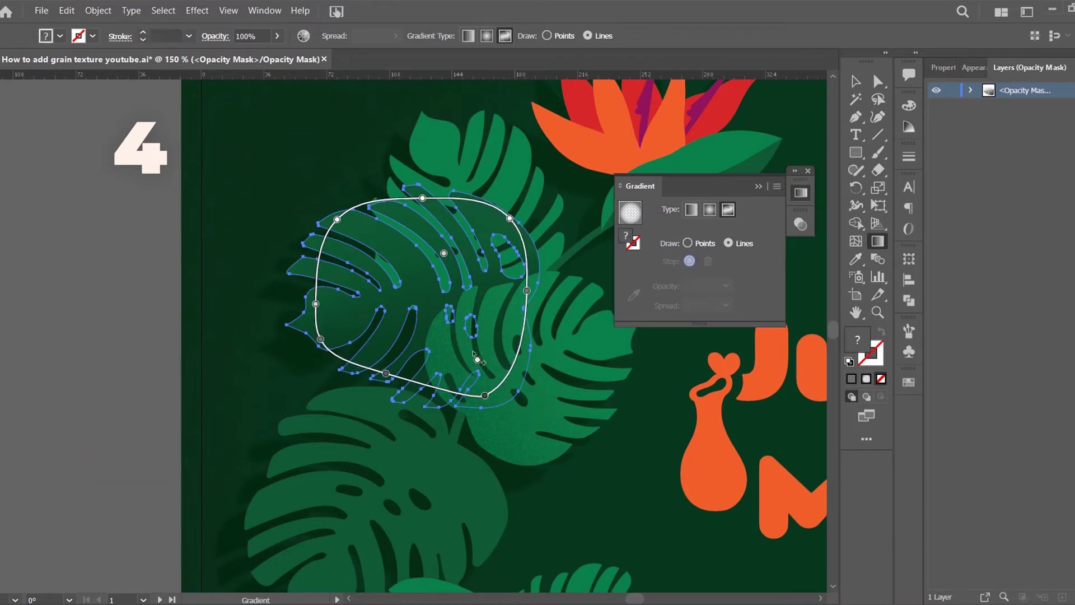
drag(385, 374, 412, 346)
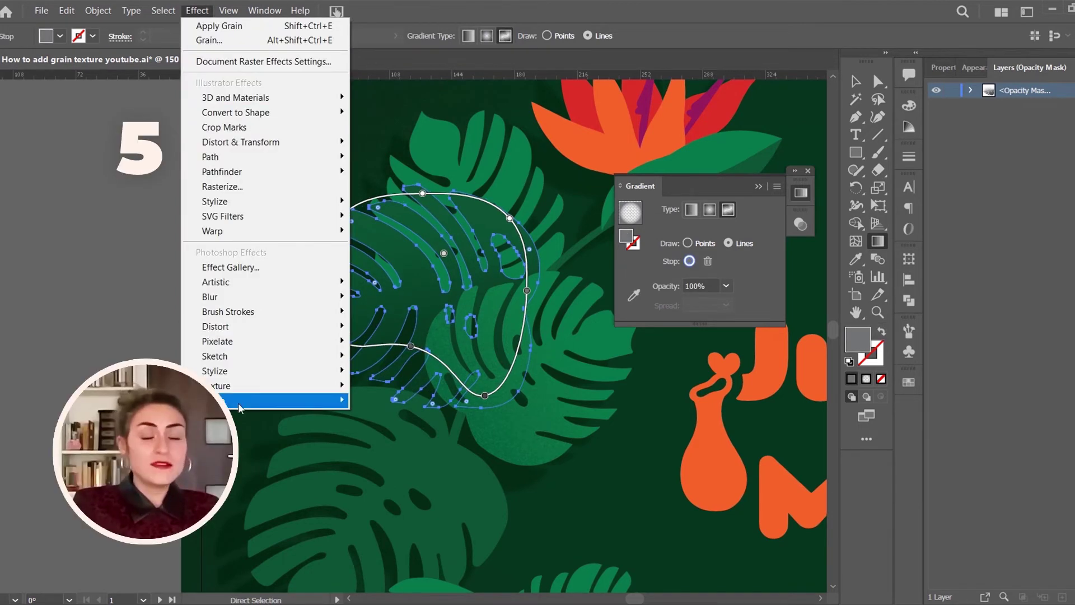
- Apply stippled Grain to the mask with Intensity 42 and Contrast 13
mouse_move(314, 385)
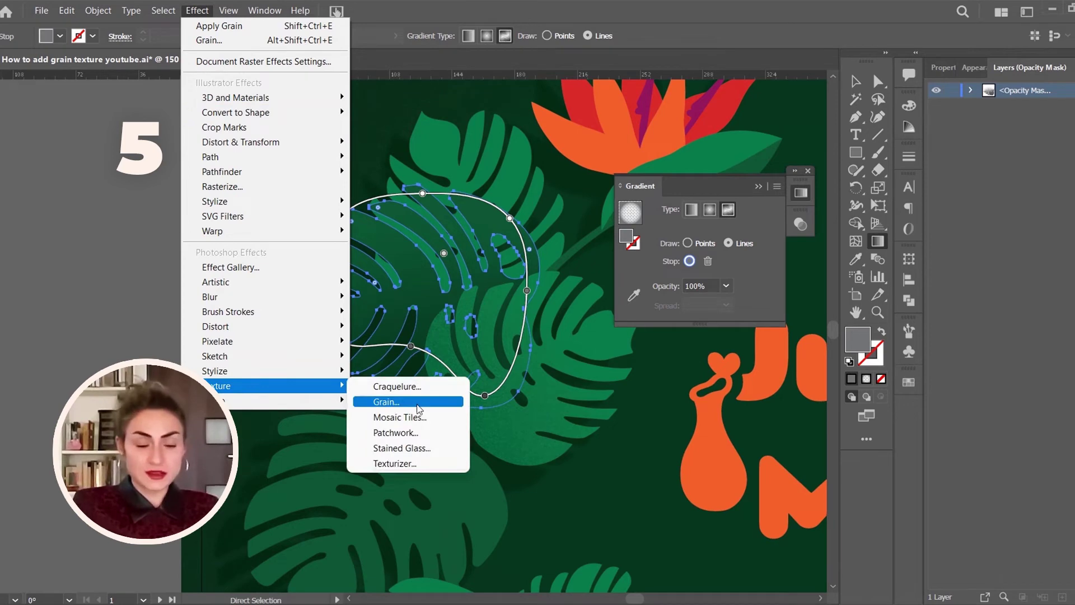
click(417, 402)
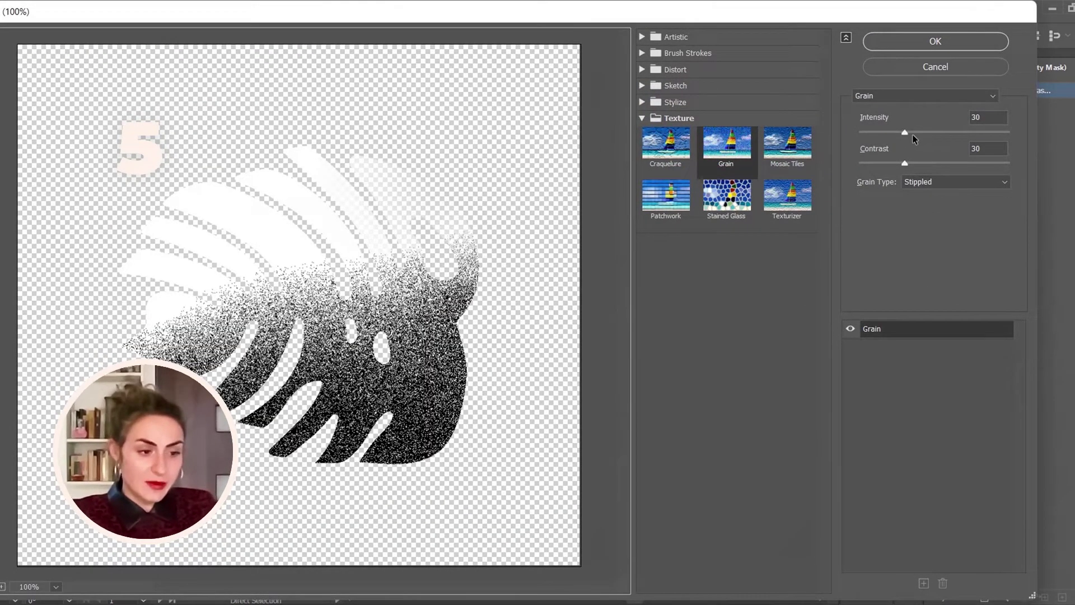
drag(904, 133, 876, 162)
click(935, 41)
click(801, 224)
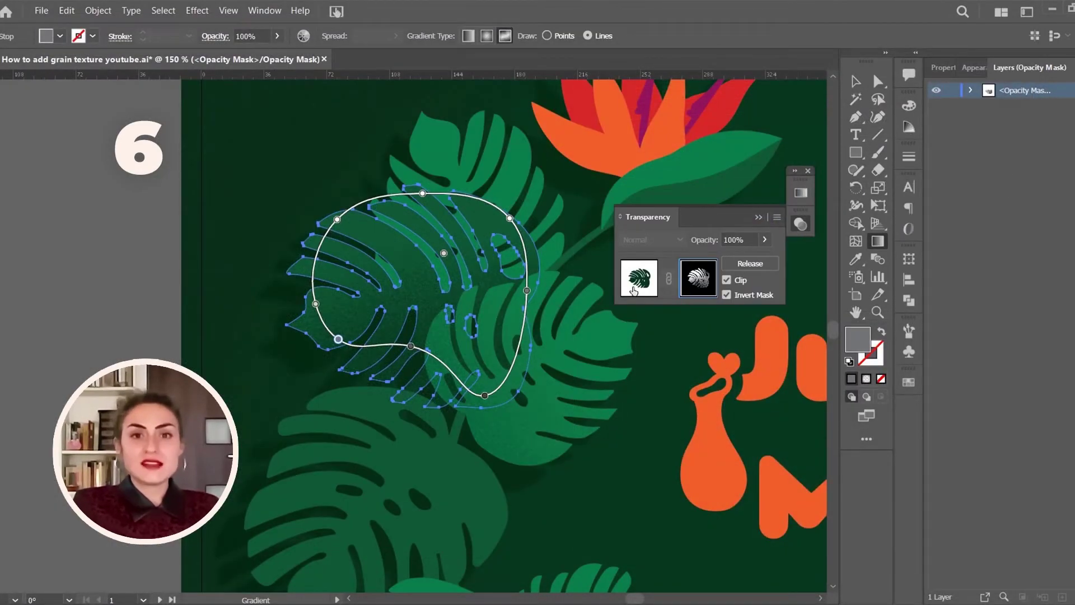
- Exit mask editing and deselect the monstera leaf with Direct Selection
click(635, 290)
click(758, 217)
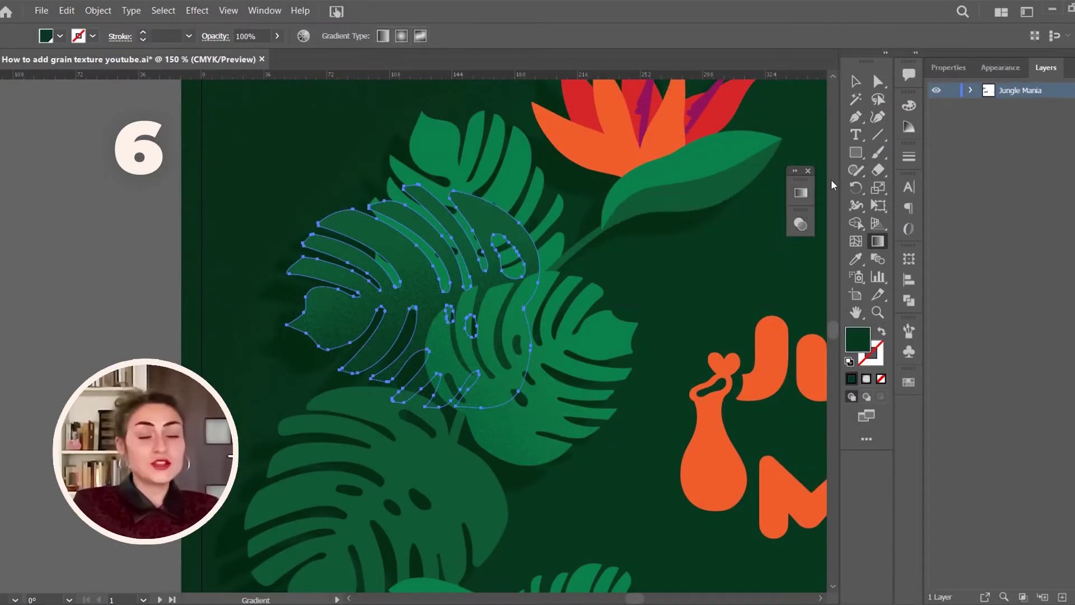
key(a)
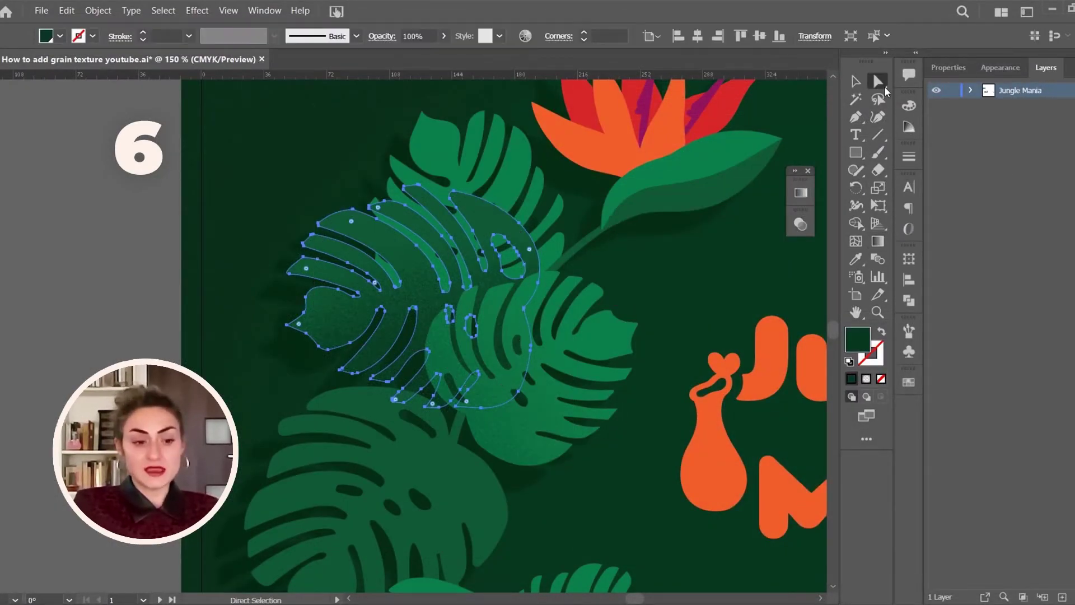
click(122, 230)
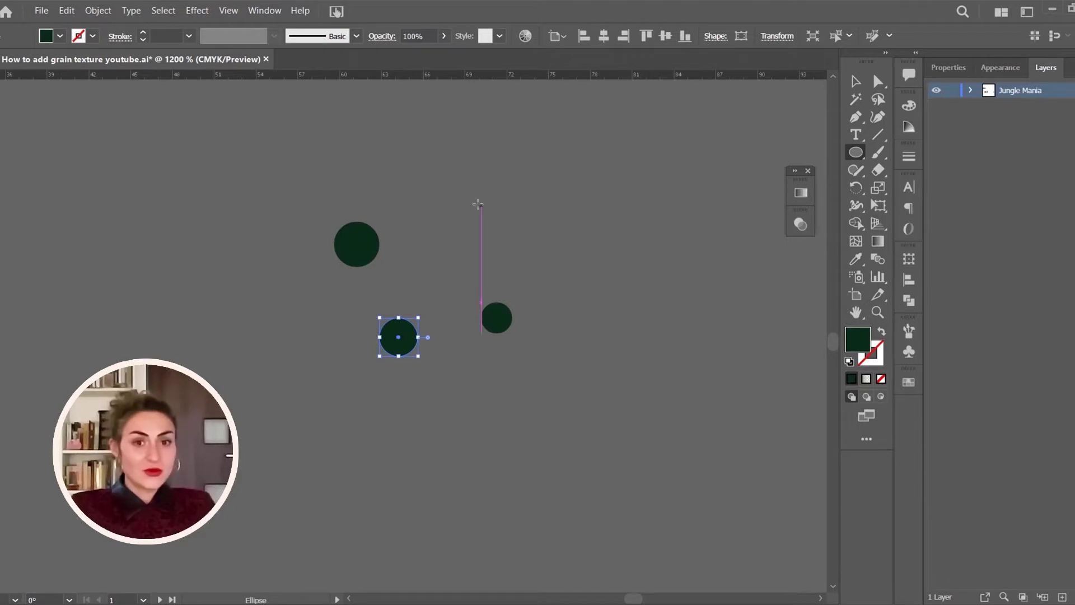
key(ctrl+shift+a)
- Draw tiny dots and thin vertical and horizontal ellipses around the three large circles
mouse_move(506, 242)
mouse_down()
mouse_move(531, 278)
mouse_move(495, 277)
mouse_up()
drag(450, 363, 453, 376)
drag(450, 322, 459, 326)
drag(444, 272, 490, 304)
drag(475, 264, 478, 267)
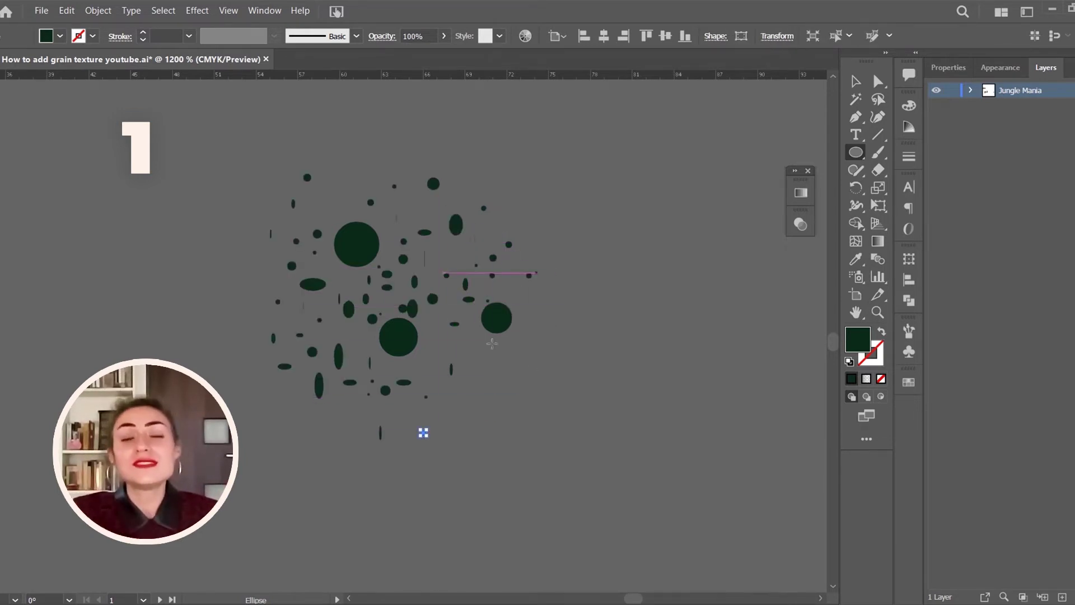
mouse_move(492, 351)
mouse_down()
mouse_move(534, 357)
mouse_move(542, 331)
mouse_up()
drag(467, 351, 474, 358)
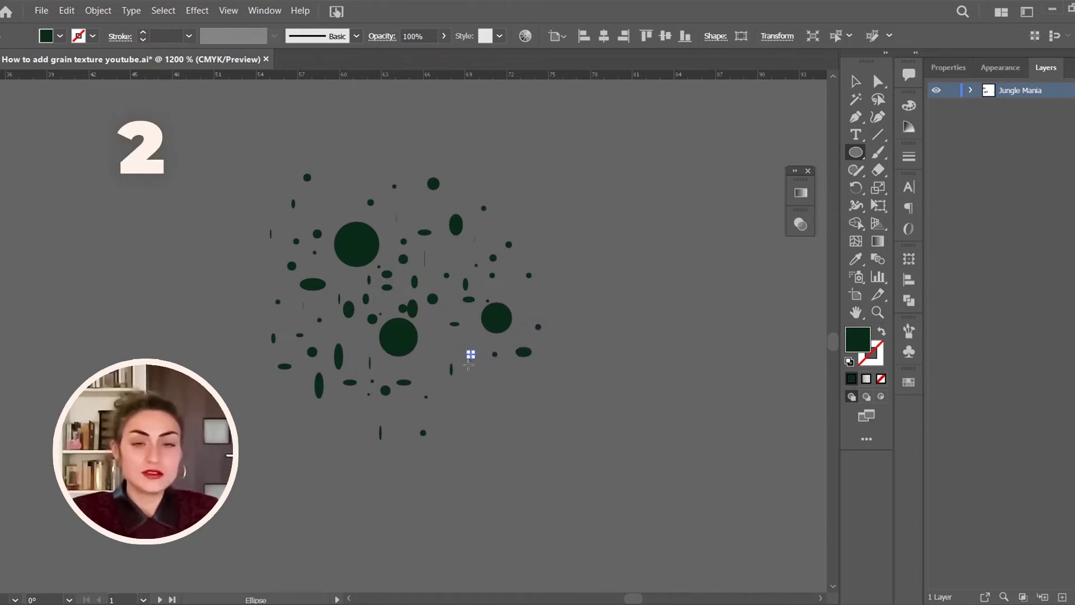
- Select all the dots and ellipses and fill them black
key(v)
key(ctrl+a)
click(59, 36)
click(5, 62)
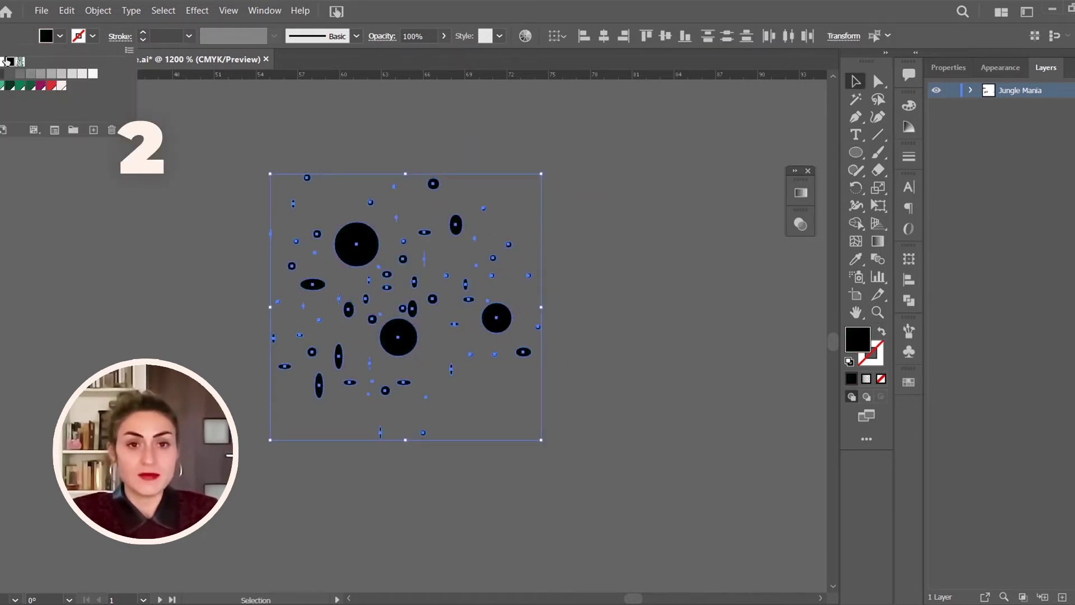
- Save the dot cluster as a new Scatter Brush and clear the selection
click(909, 331)
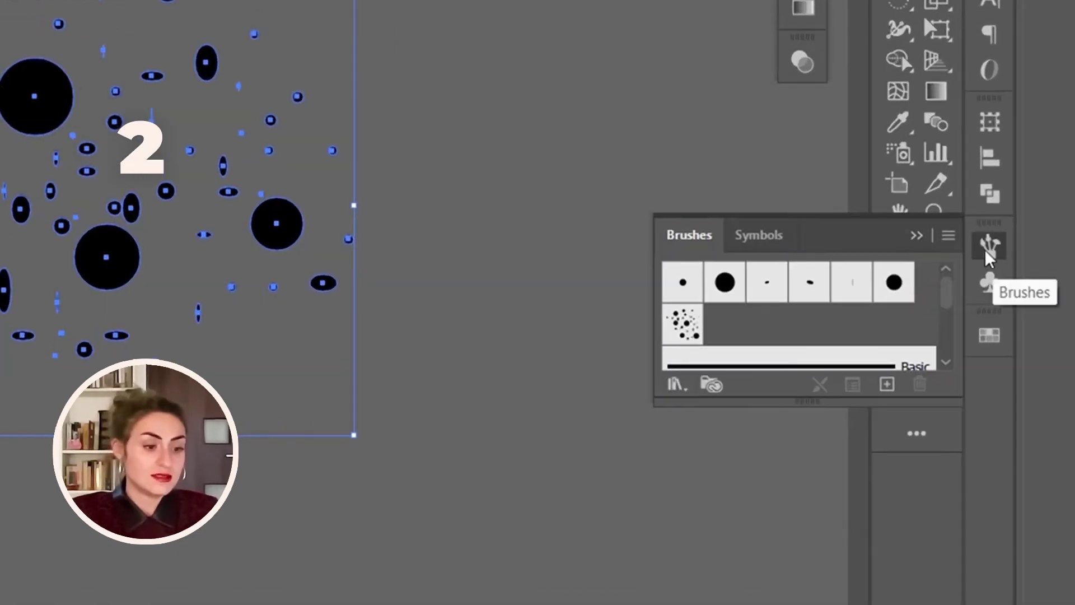
click(887, 385)
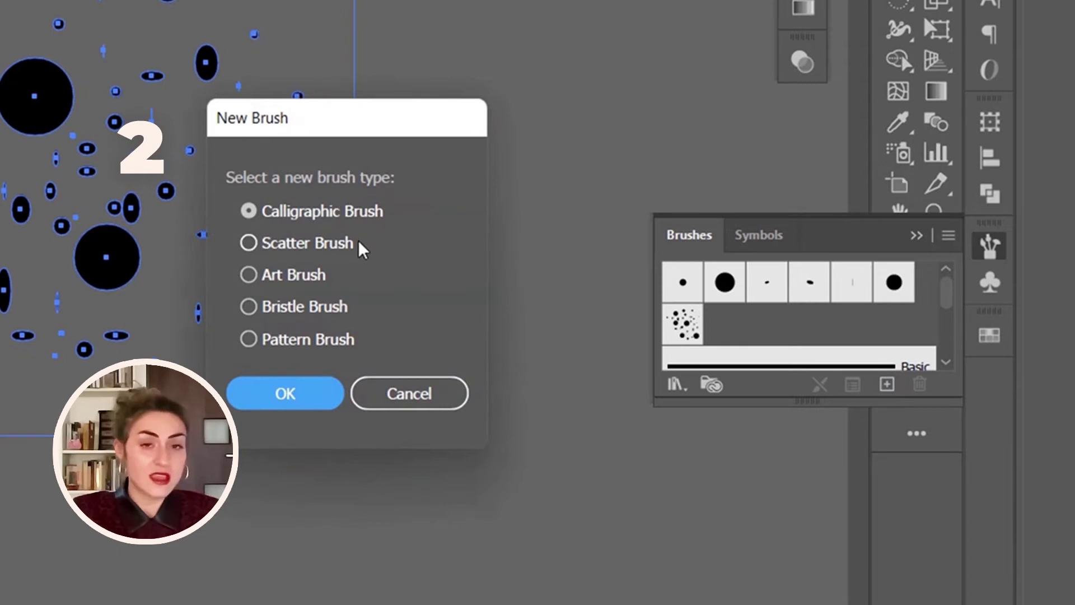
click(353, 245)
click(289, 398)
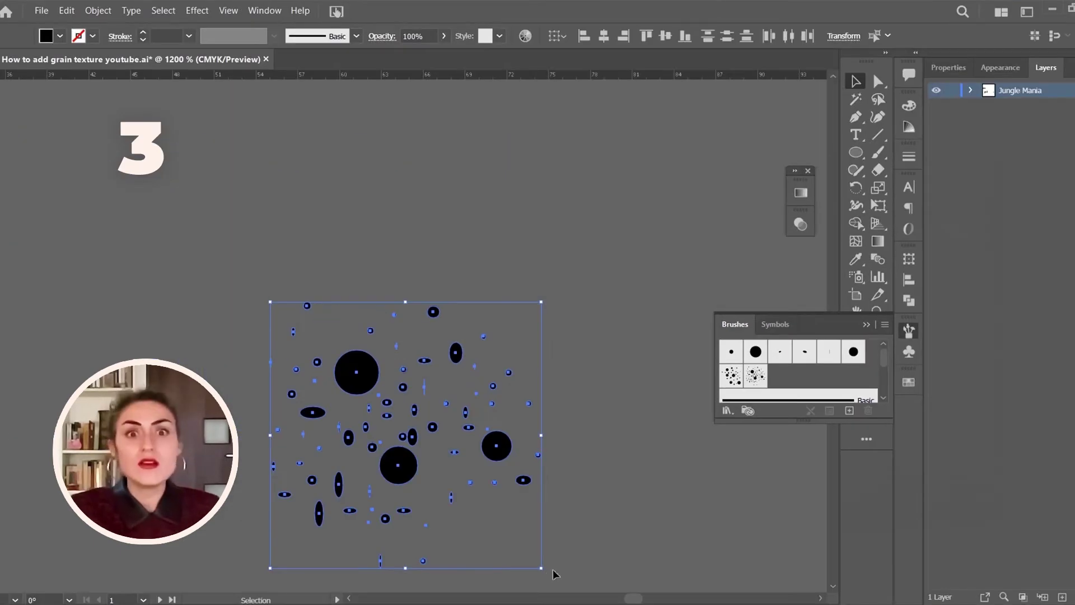
key(Delete)
click(553, 574)
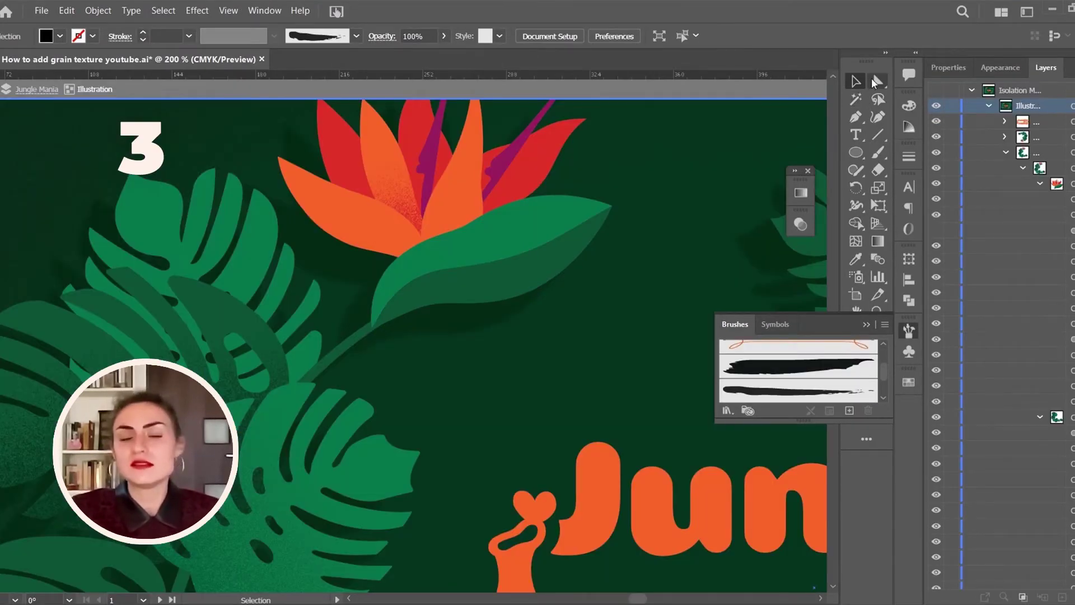
- Select the leaf beneath the orange flower, enable Draw Inside, and choose the dotted scatter brush
click(595, 250)
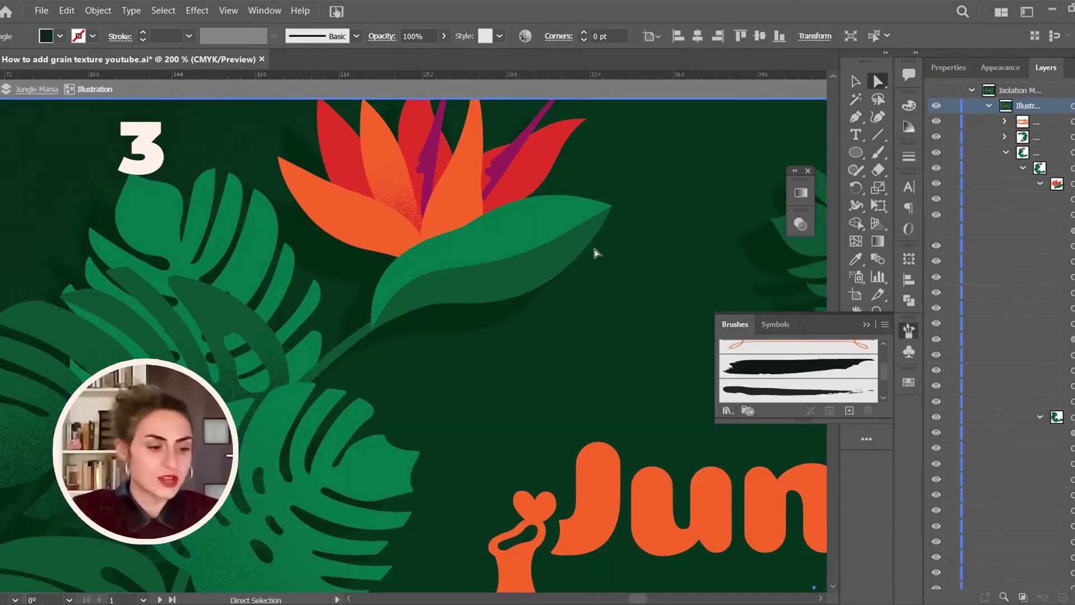
click(609, 221)
key(F5)
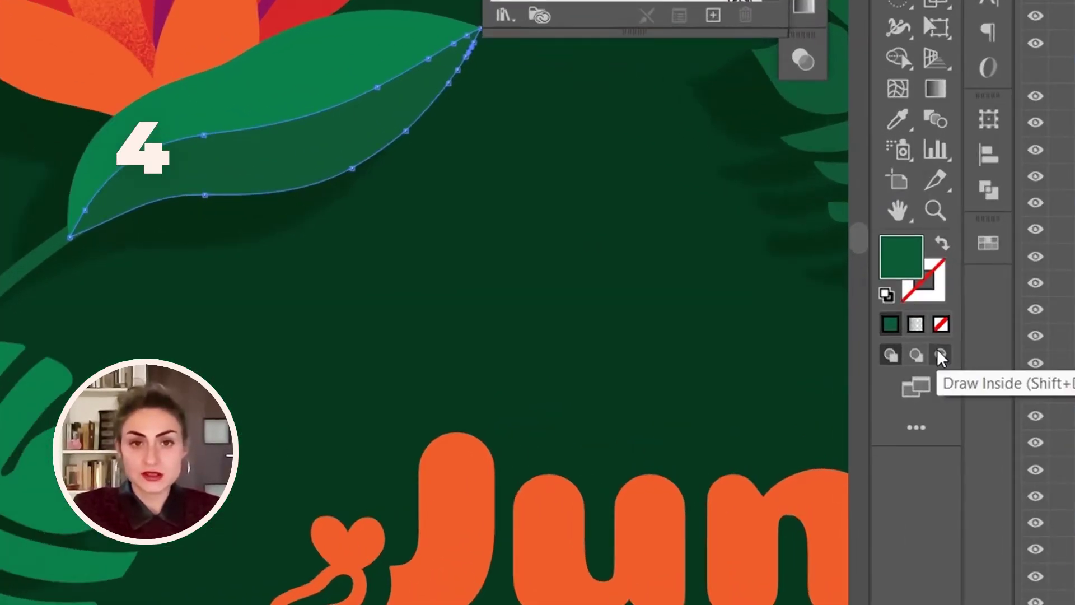
click(938, 351)
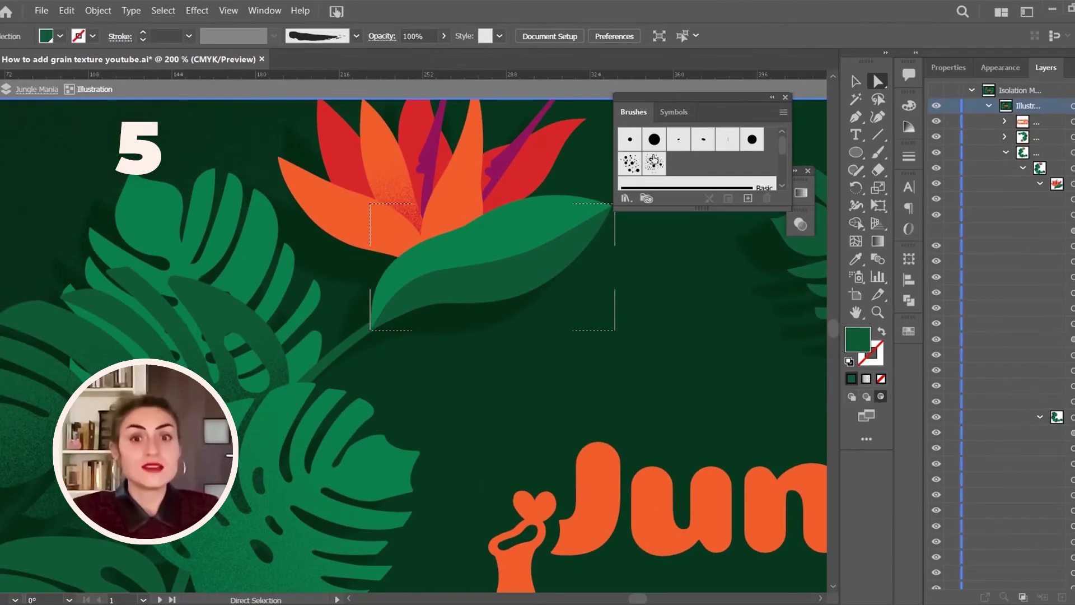
click(654, 163)
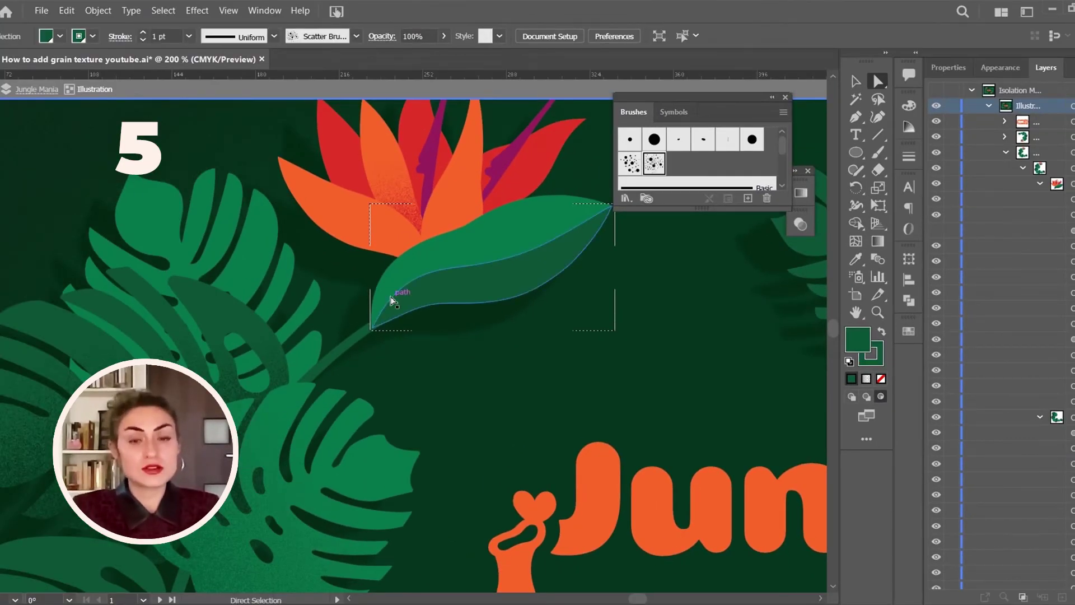
- Pencil a scatter-brush stroke along the leaf's light/dark divide, then zoom in on it
click(857, 171)
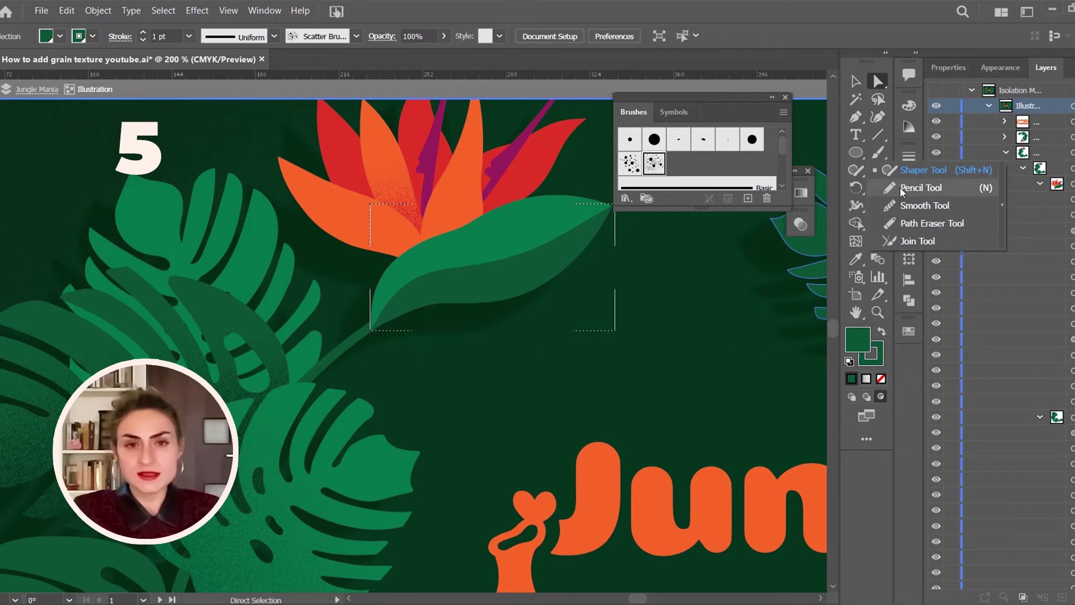
click(921, 188)
drag(409, 284, 581, 226)
drag(621, 187, 622, 186)
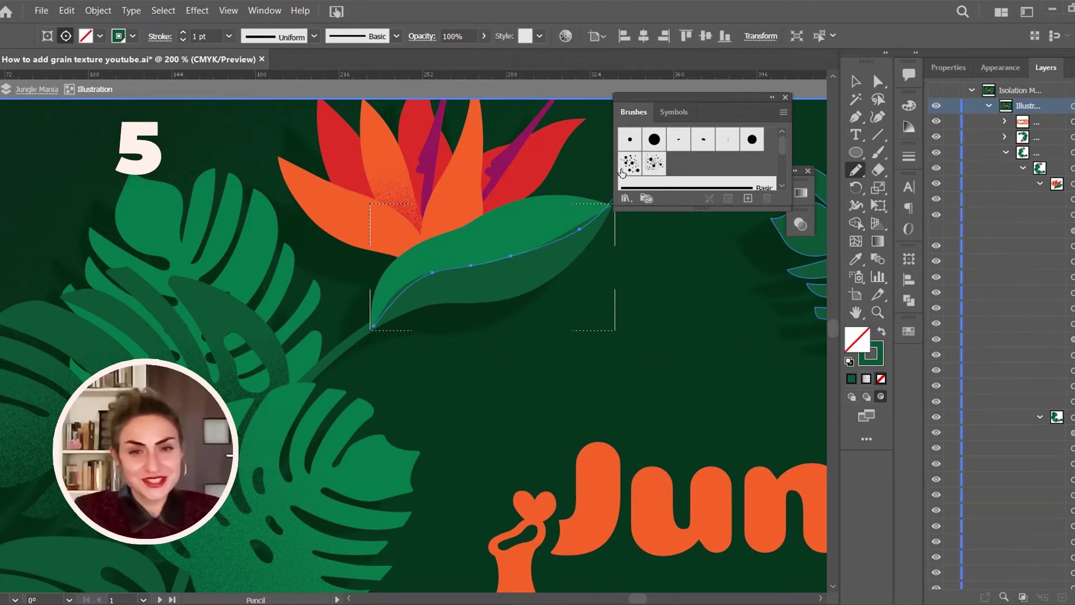
click(654, 164)
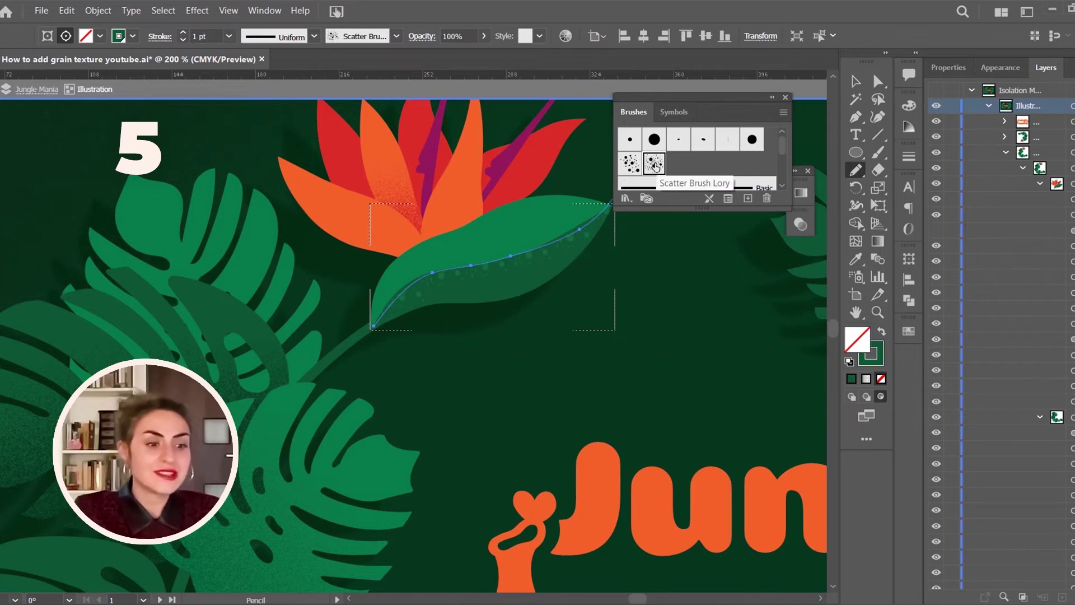
key(a)
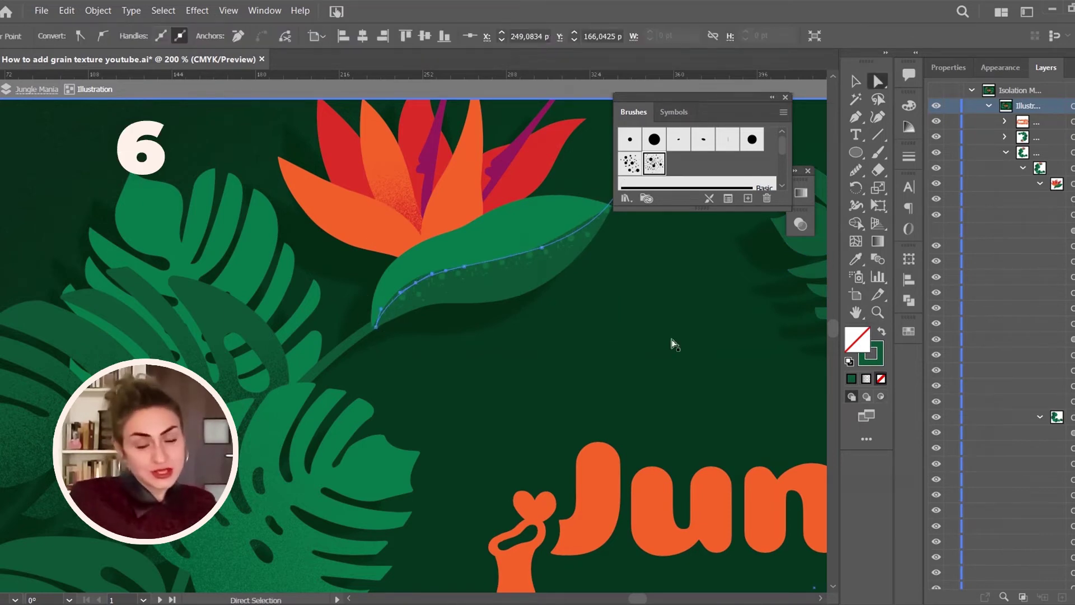
key(ctrl+plus)
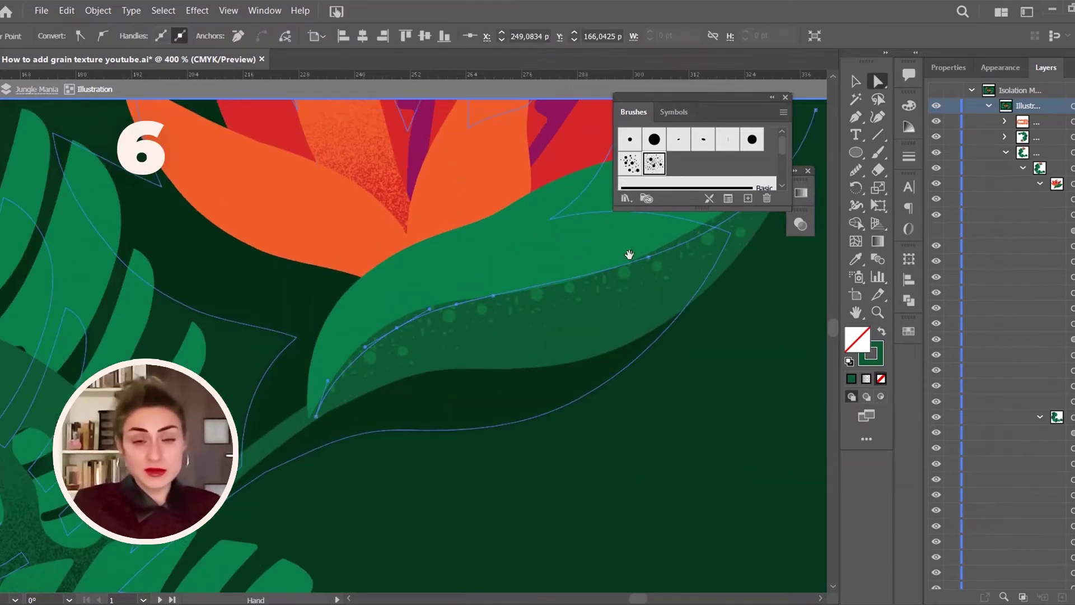
key(ctrl+plus)
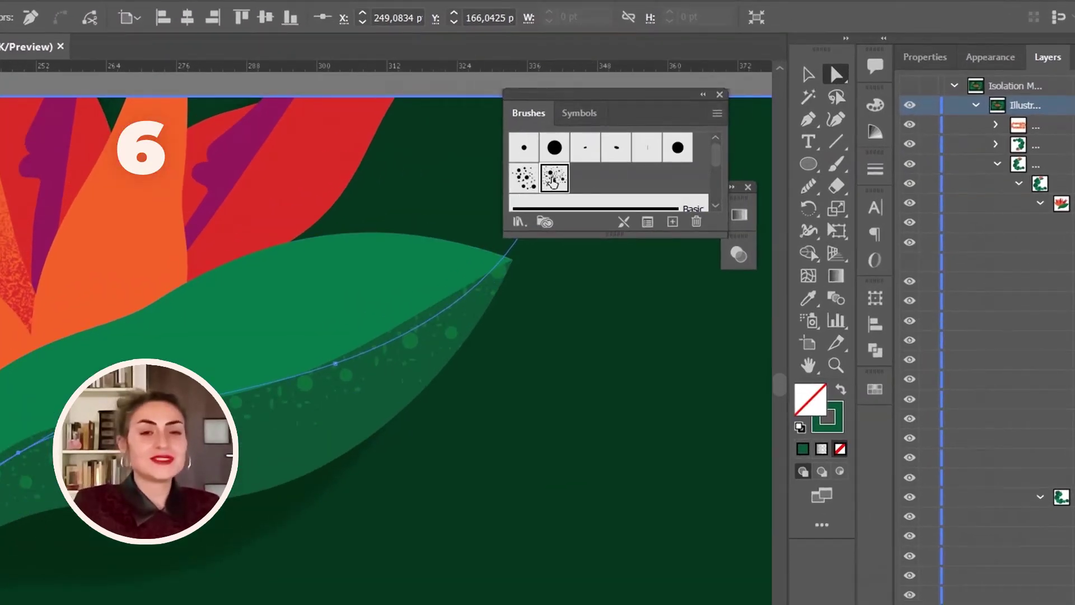
double_click(553, 182)
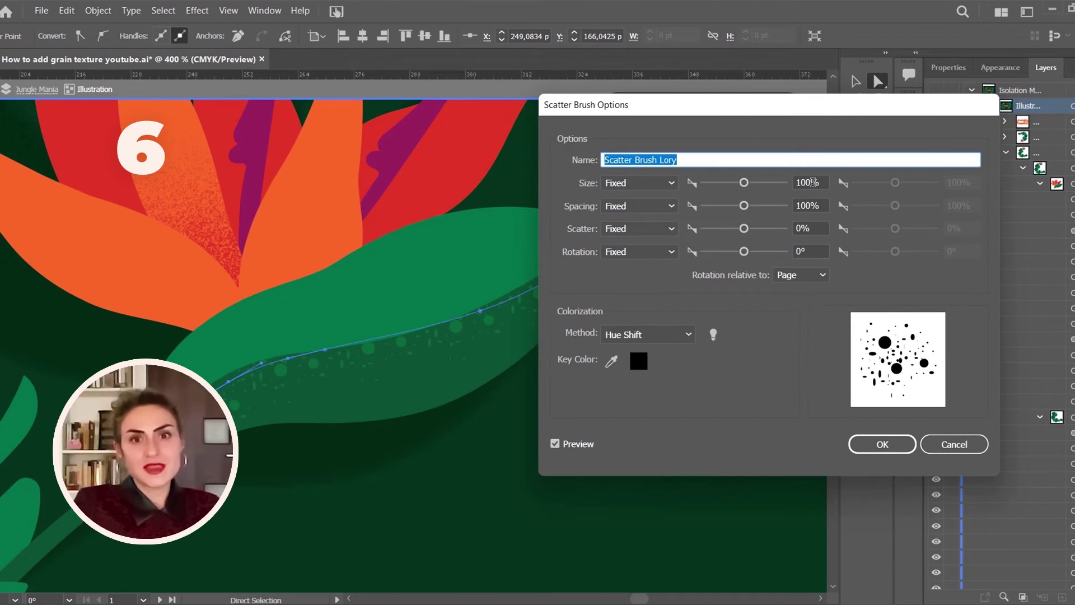
- Set the scatter brush to Size 48%, Spacing 30%, Rotation 74° and Scatter -4%, then confirm
drag(744, 183, 722, 185)
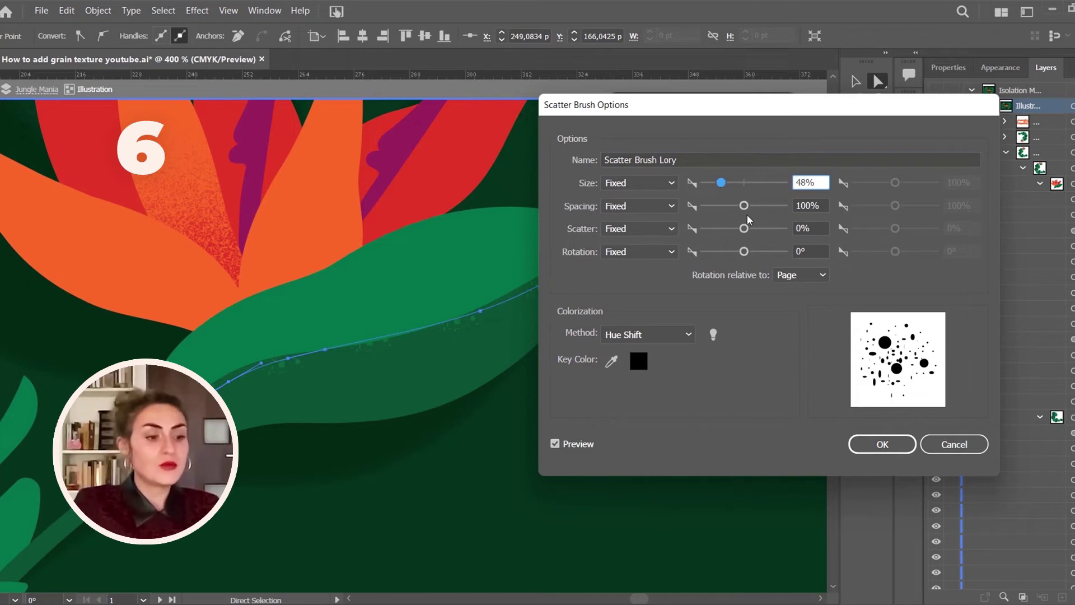
drag(742, 209, 718, 209)
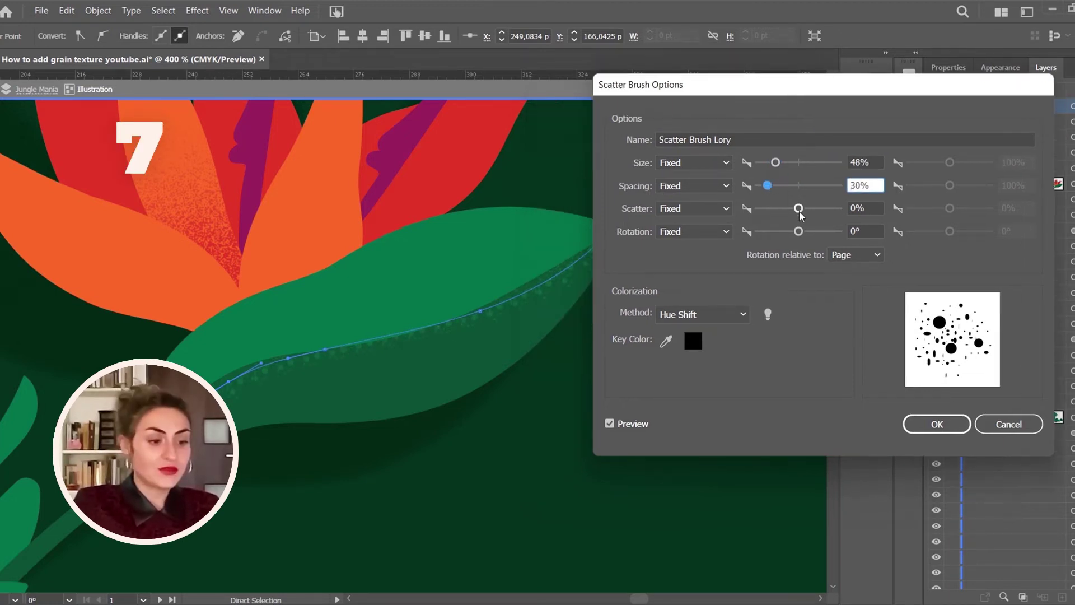
mouse_move(801, 234)
mouse_down()
mouse_move(767, 232)
mouse_move(815, 237)
mouse_up()
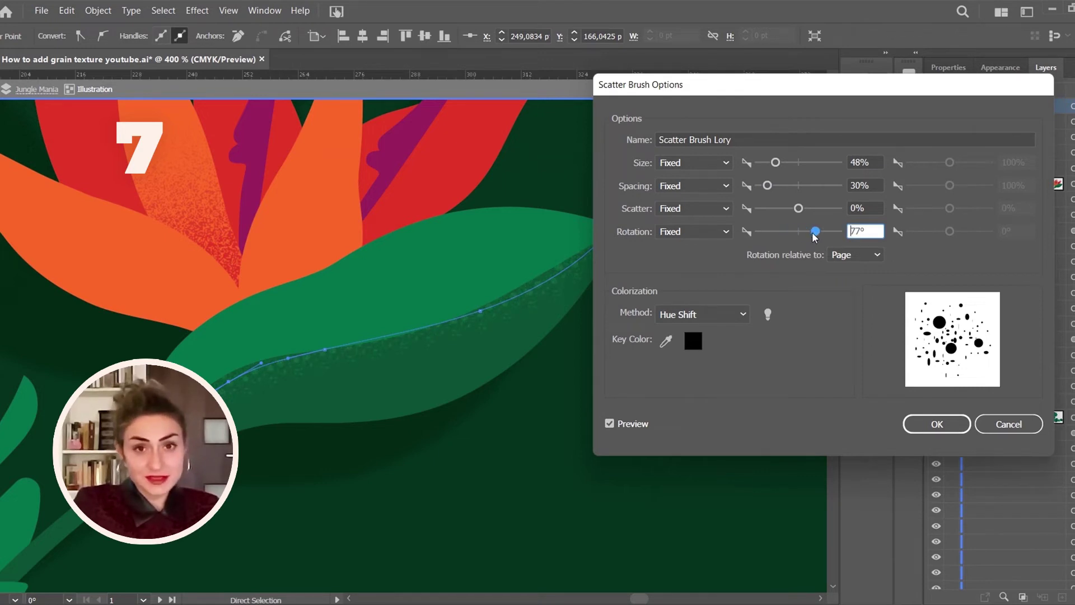
drag(815, 237, 814, 237)
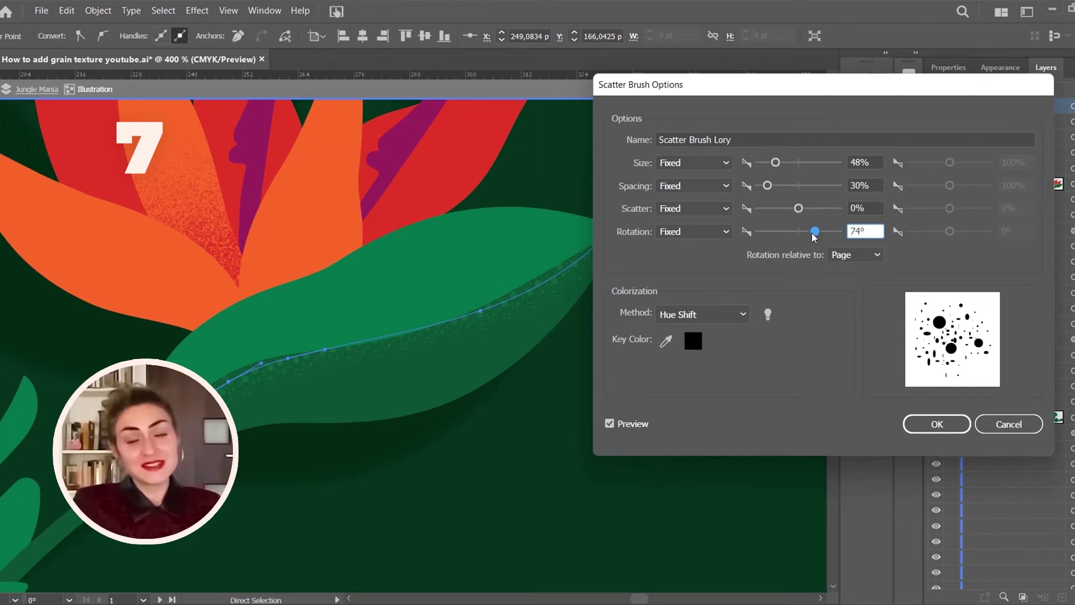
drag(768, 186, 764, 191)
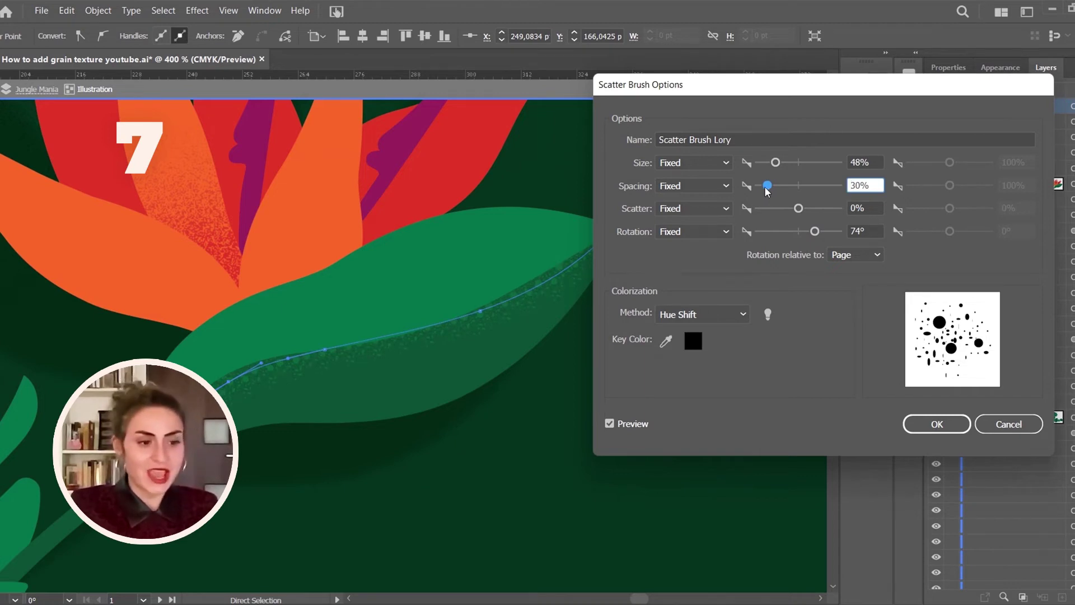
mouse_move(798, 210)
mouse_down()
mouse_move(813, 209)
mouse_move(763, 211)
mouse_move(799, 215)
mouse_up()
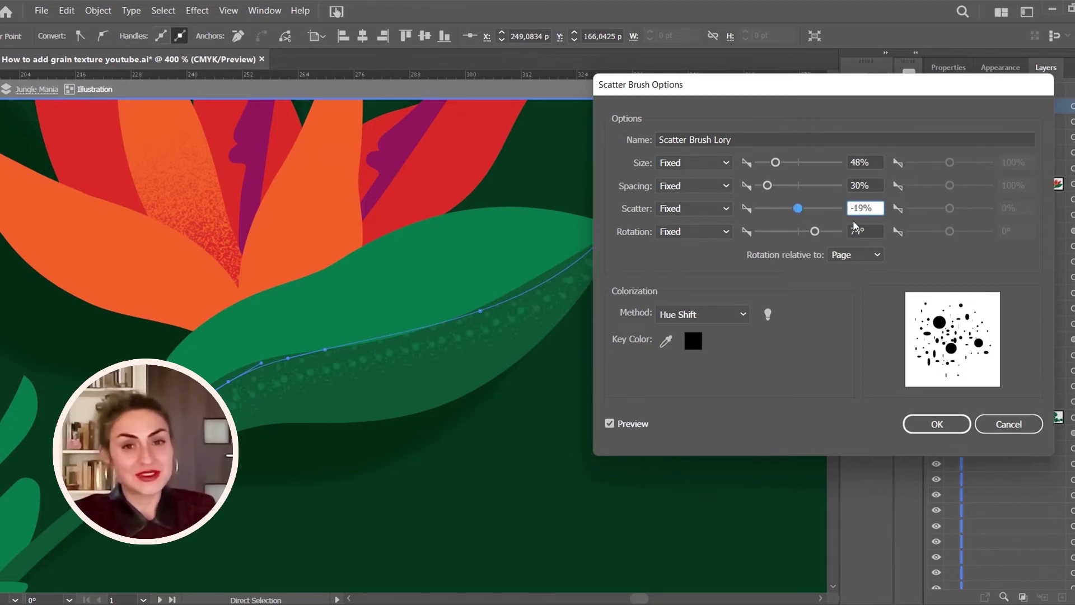
drag(799, 210, 800, 209)
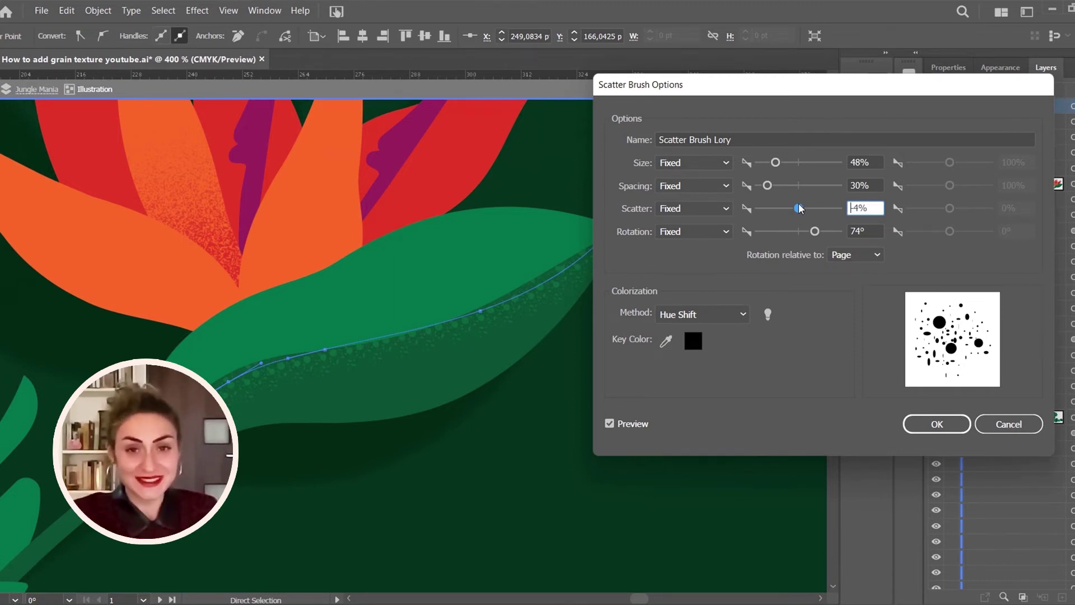
click(937, 424)
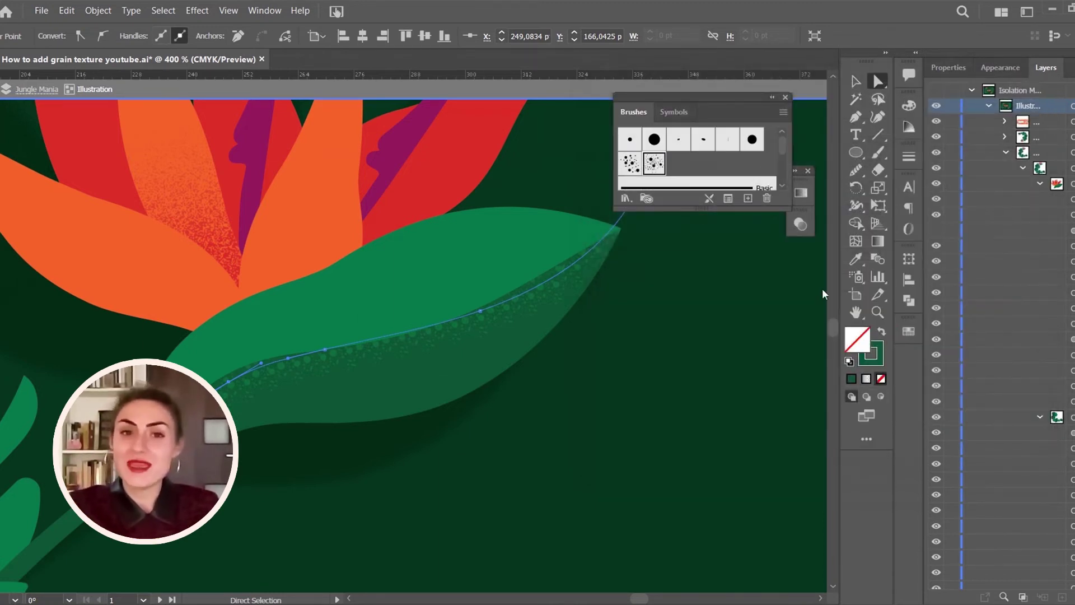